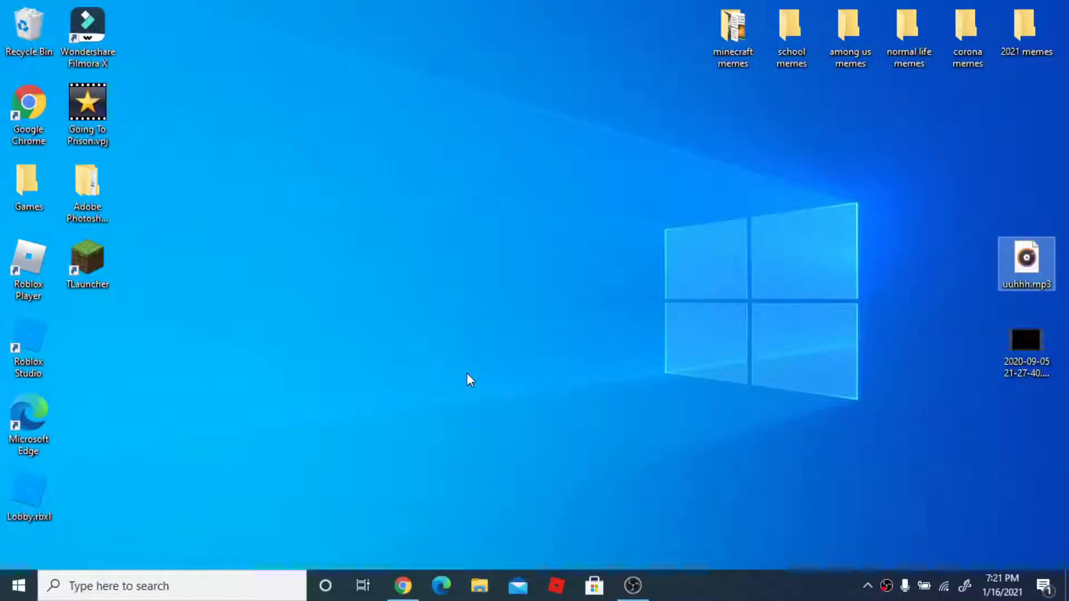
# Launch Notepad from Windows search and maximize its window
pyautogui.click(466, 374)
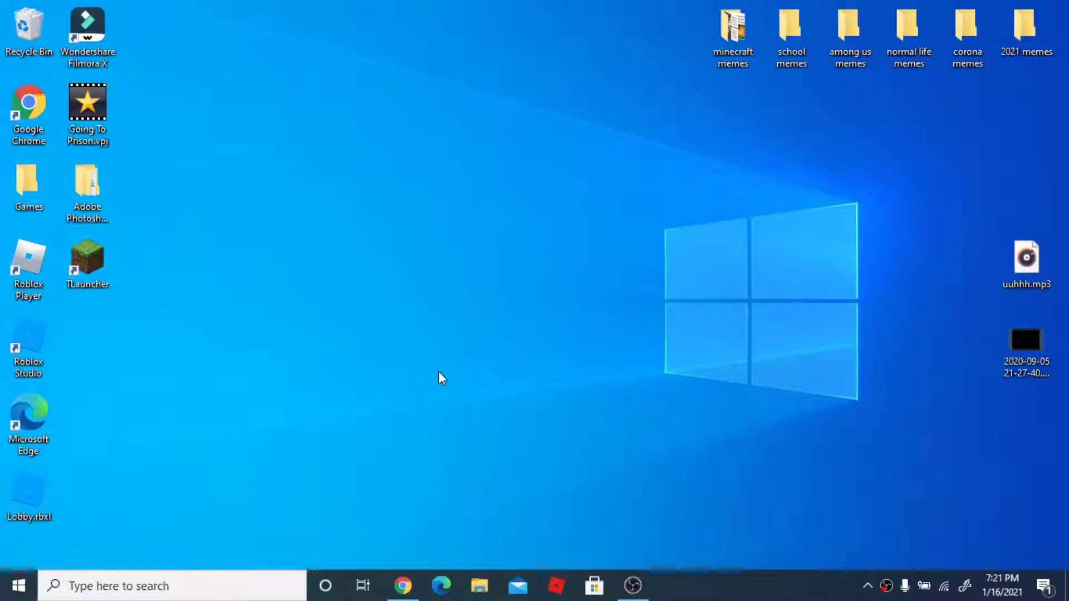
pyautogui.click(171, 582)
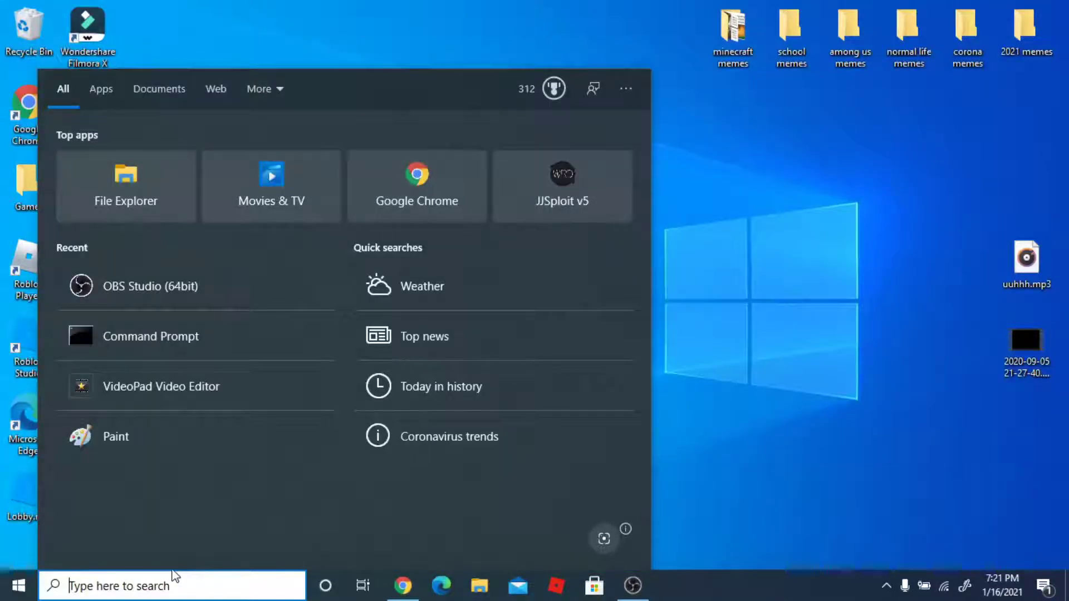
pyautogui.write('notepa')
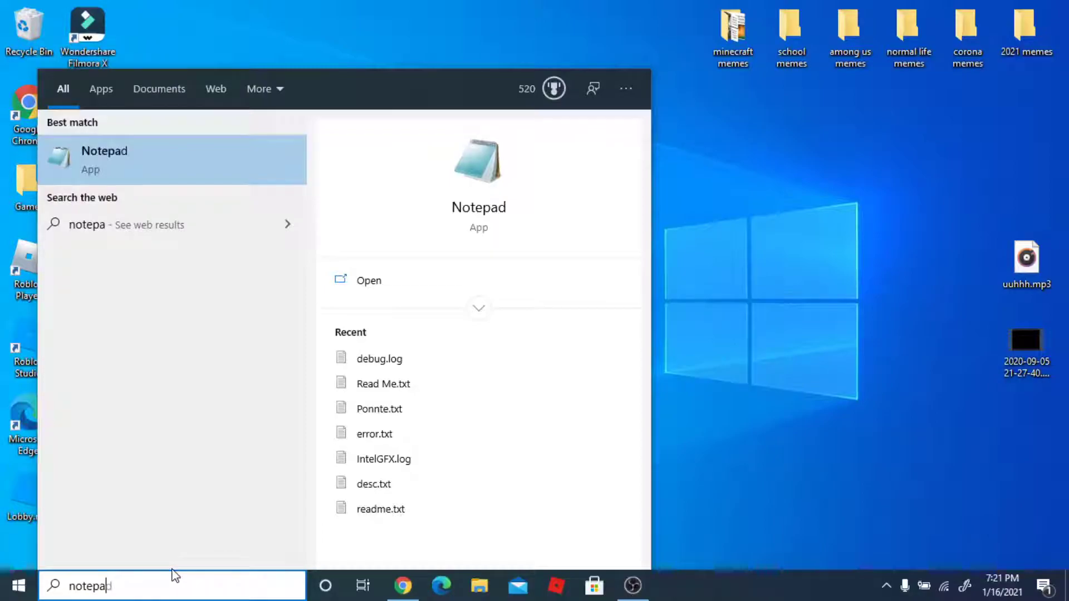
pyautogui.press('Return')
pyautogui.click(917, 62)
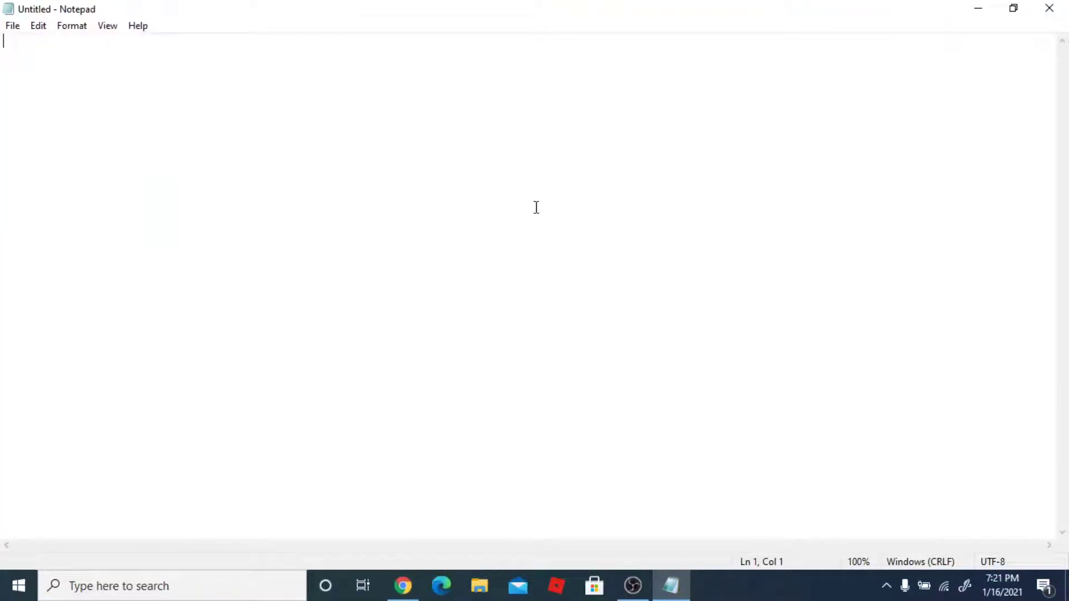
pyautogui.write('cmd.exe')
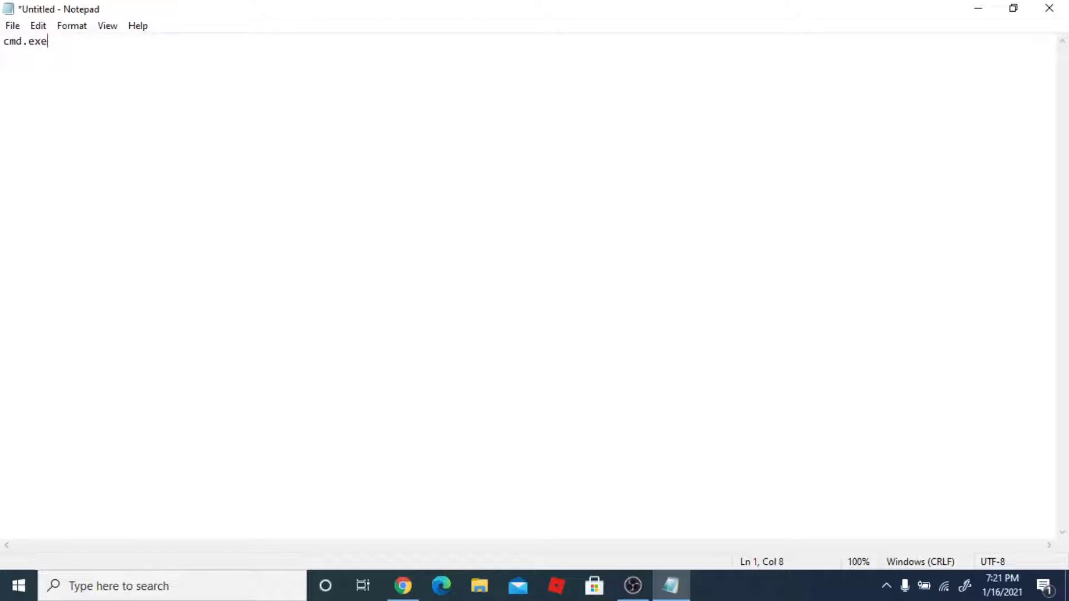
# Save the cmd.exe text as cmd.bat in Documents and close Notepad
pyautogui.hotkey('ctrl', 's')
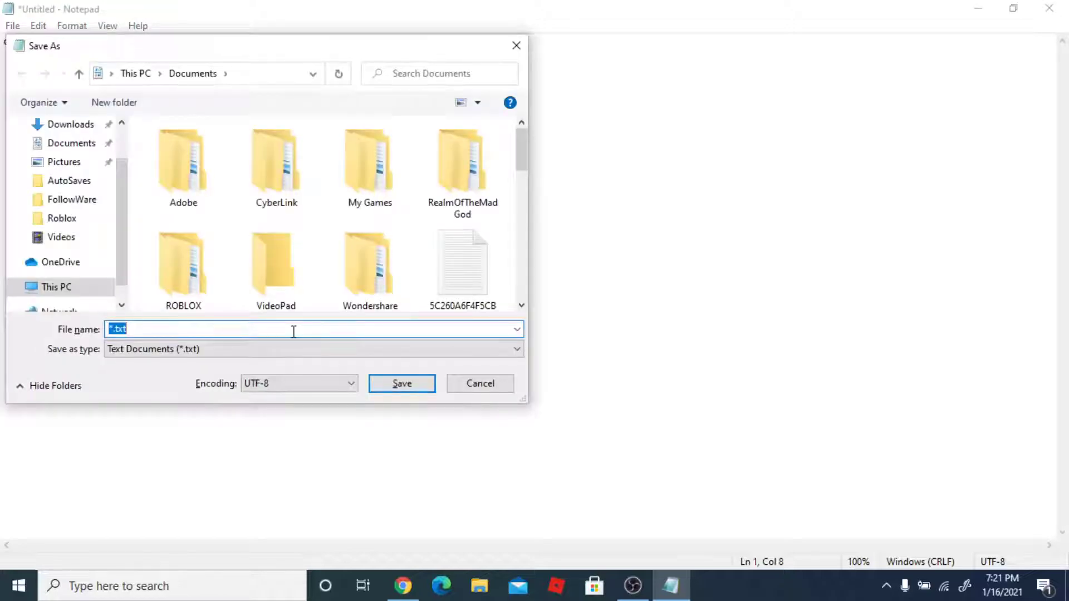
pyautogui.press('BackSpace')
pyautogui.write('cmd')
pyautogui.write('at')
pyautogui.press('Return')
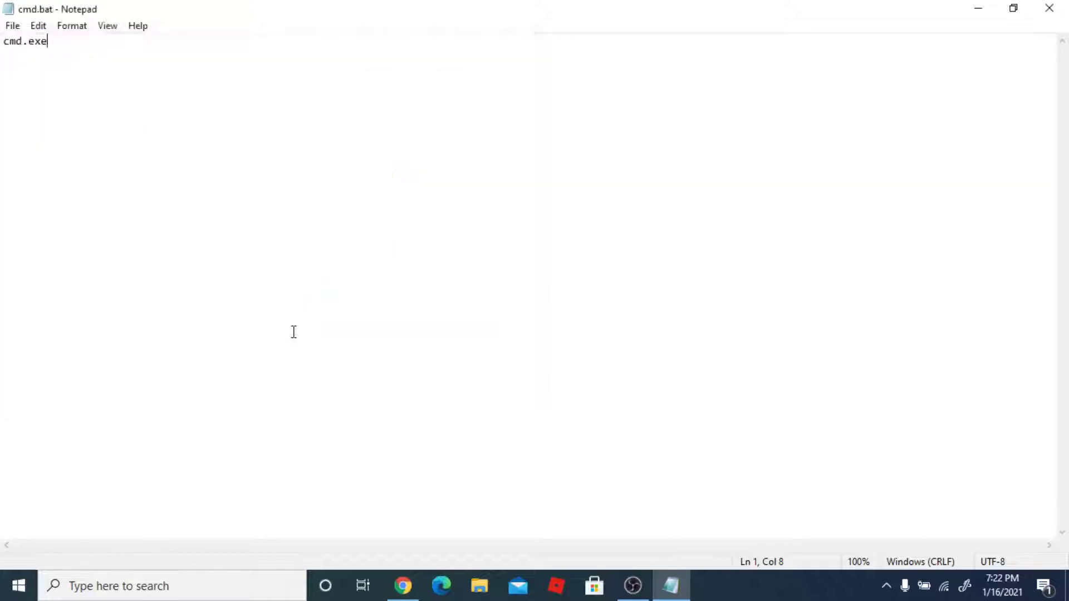
pyautogui.click(1049, 8)
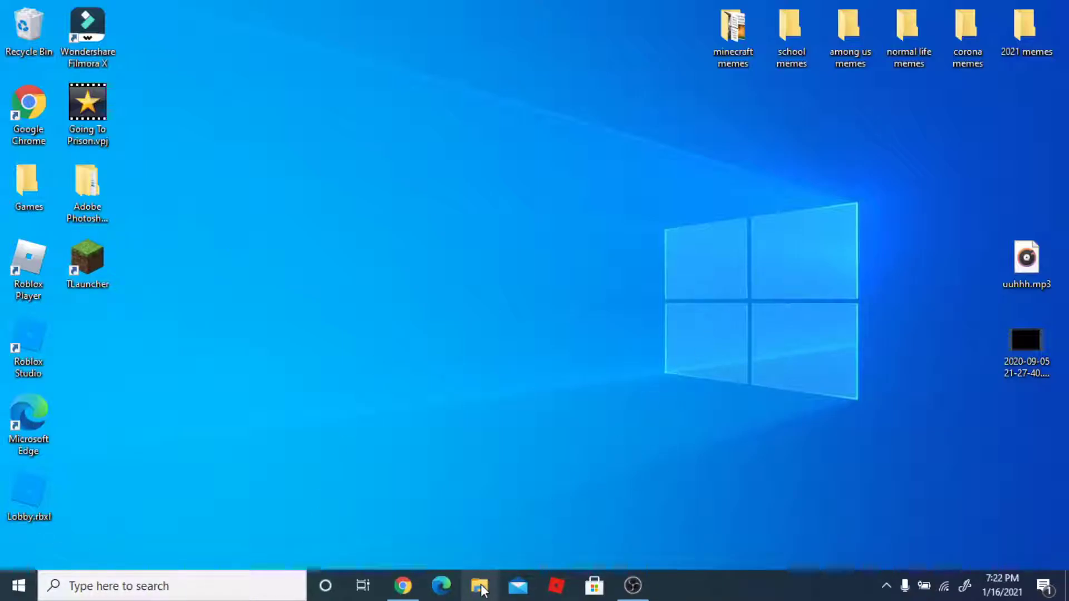
pyautogui.press('super+e')
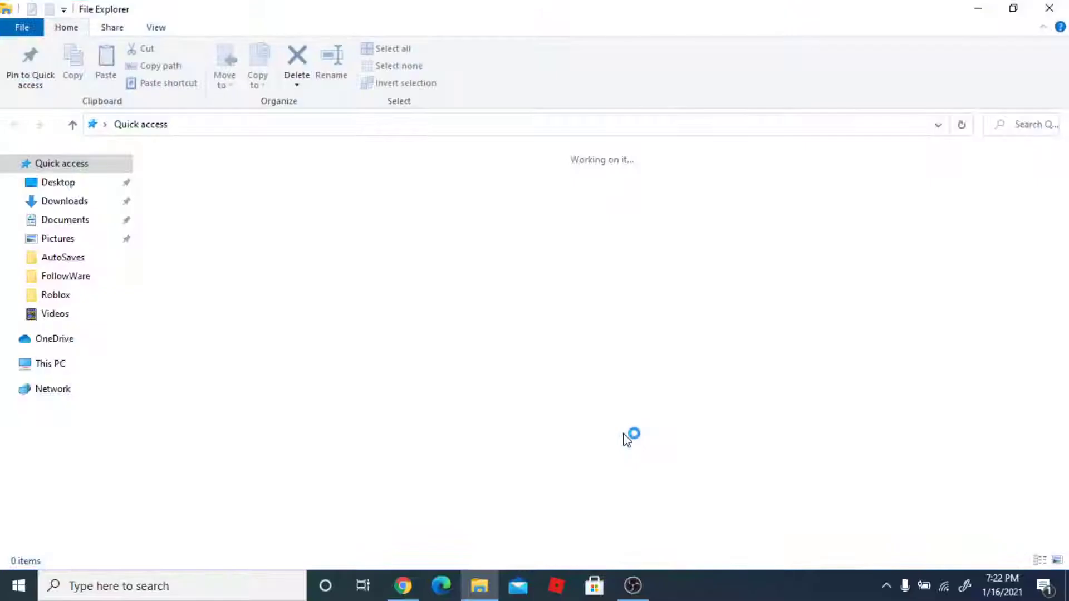
# Browse to the Documents folder and select the saved cmd.bat file
pyautogui.click(58, 208)
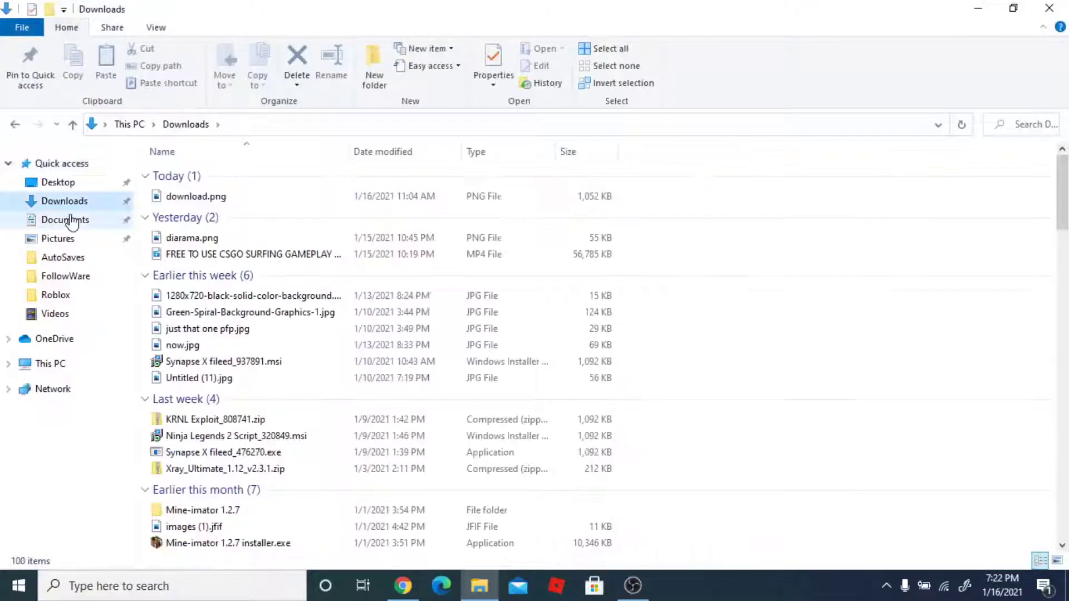
pyautogui.click(71, 220)
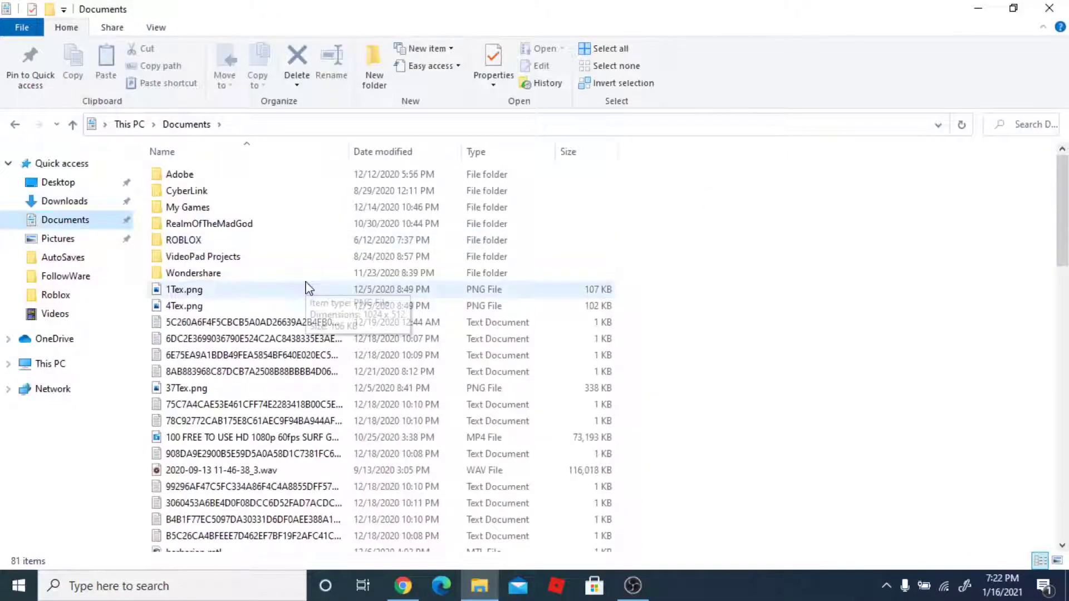
pyautogui.scroll(-19, 749, 384)
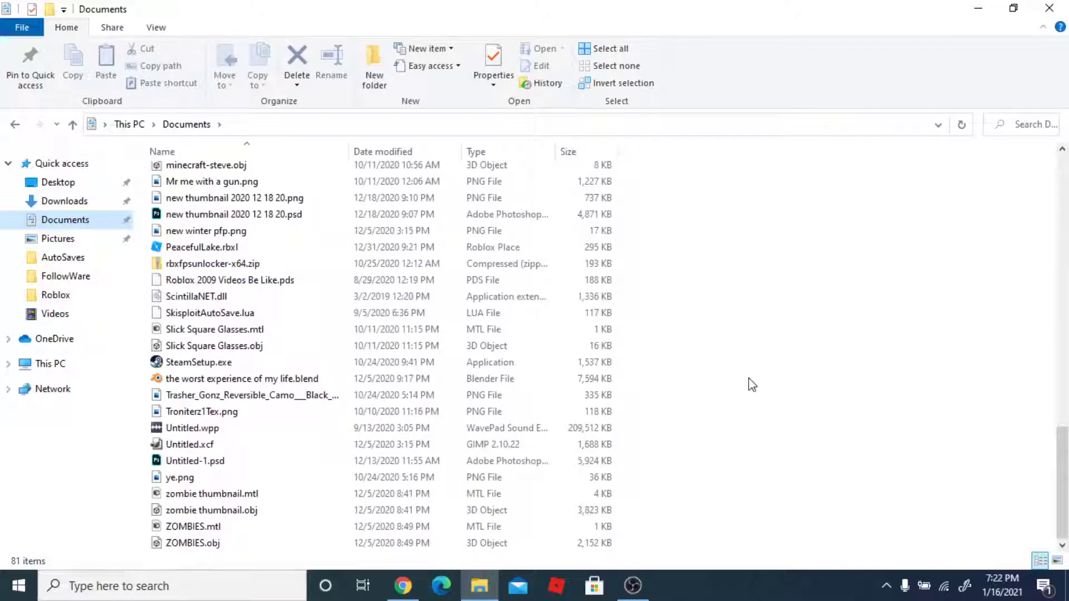
pyautogui.scroll(1, 749, 384)
pyautogui.scroll(8, 729, 435)
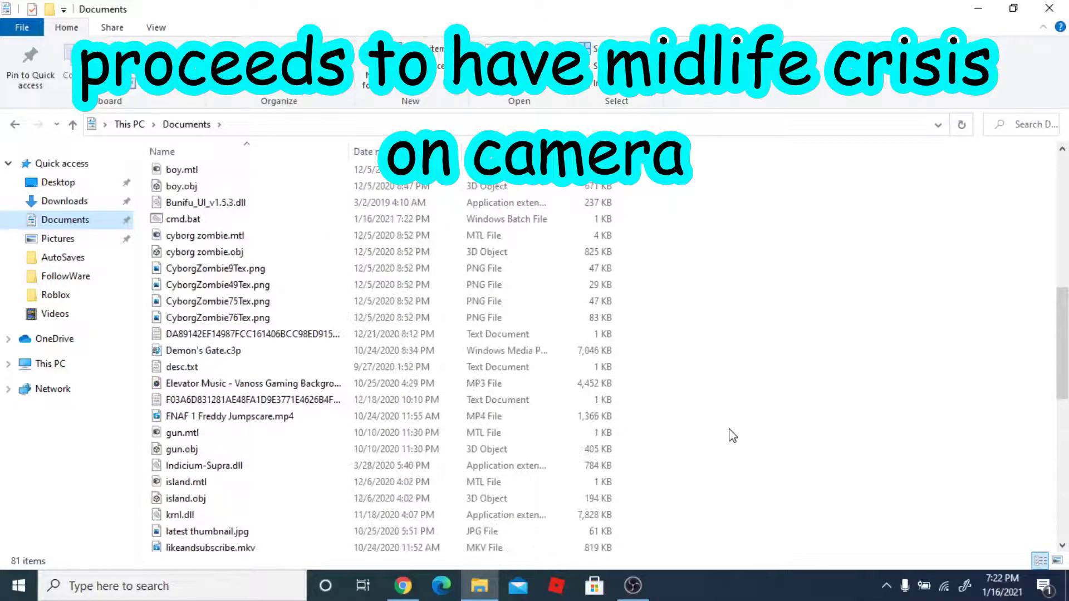
pyautogui.scroll(4, 729, 435)
pyautogui.scroll(5, 729, 435)
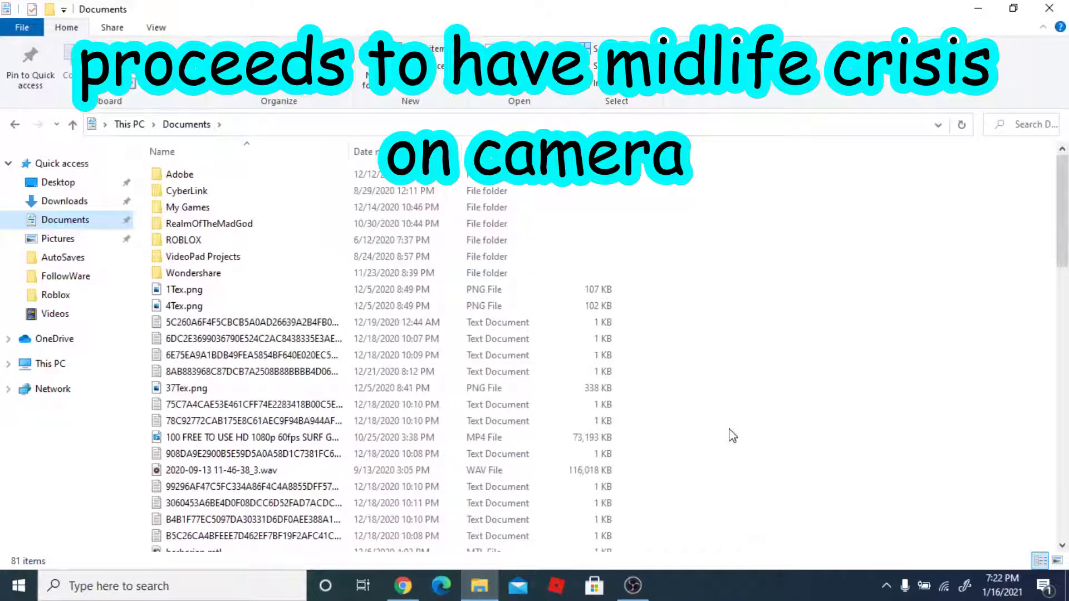
pyautogui.scroll(-2, 407, 314)
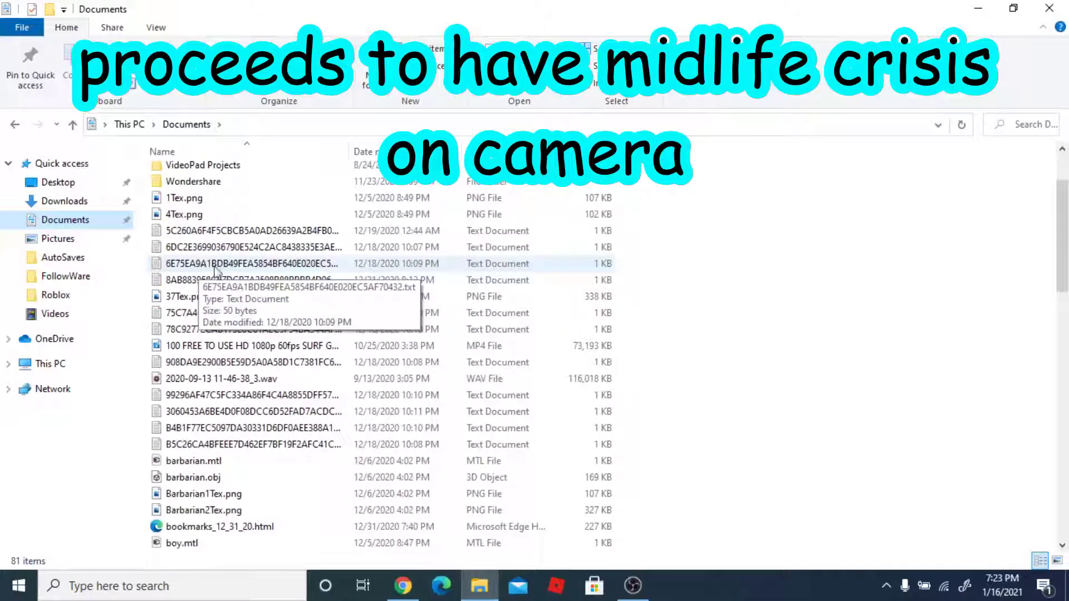
pyautogui.scroll(-1, 640, 342)
pyautogui.scroll(-1, 712, 403)
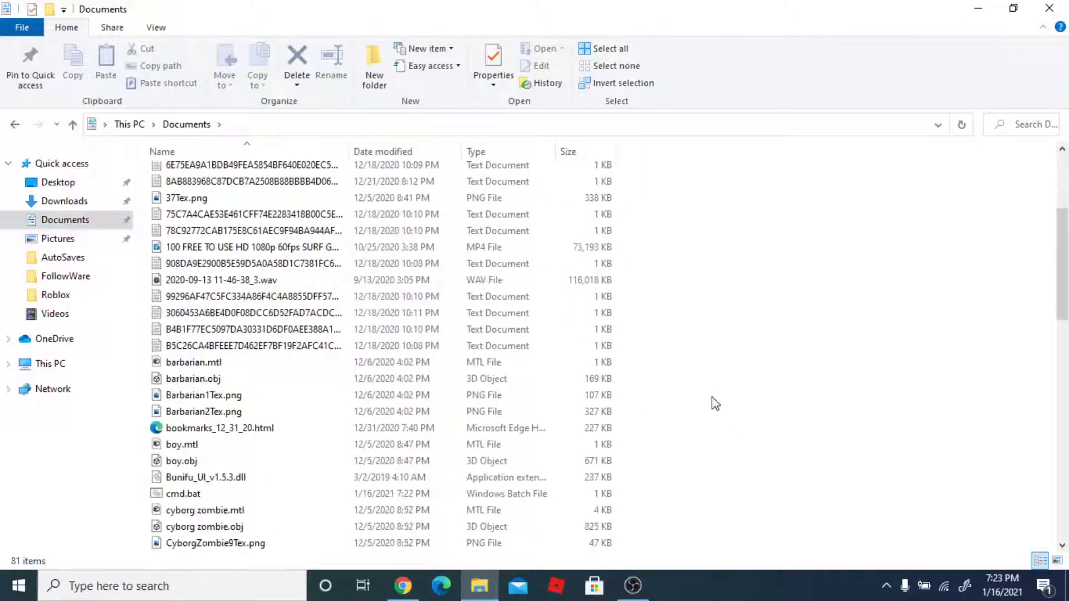
pyautogui.scroll(-3, 712, 404)
pyautogui.scroll(-3, 712, 403)
pyautogui.scroll(-4, 711, 404)
pyautogui.scroll(-3, 711, 403)
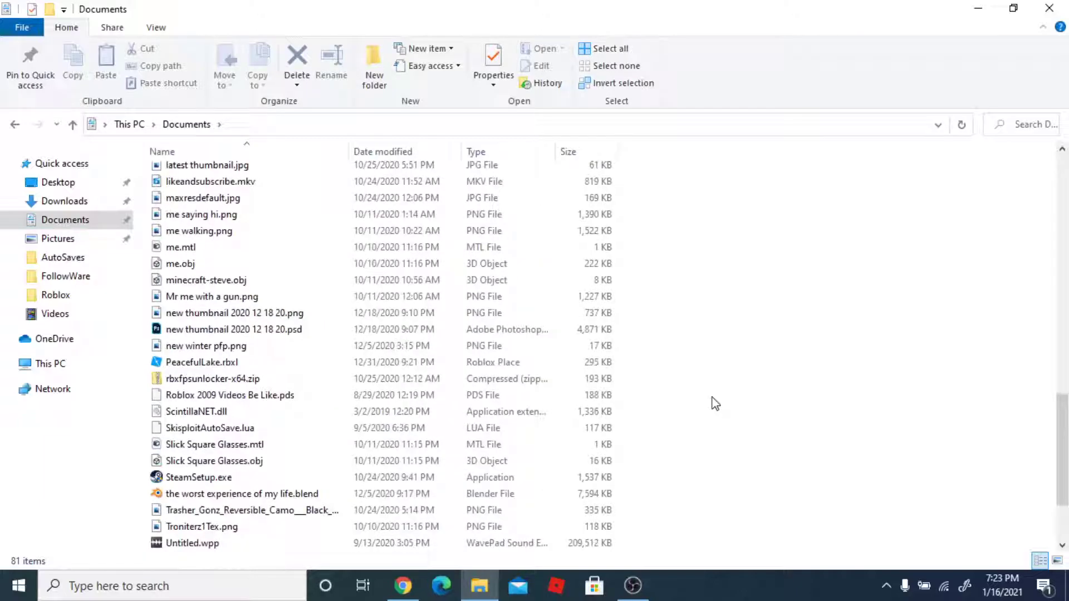
pyautogui.scroll(-3, 712, 403)
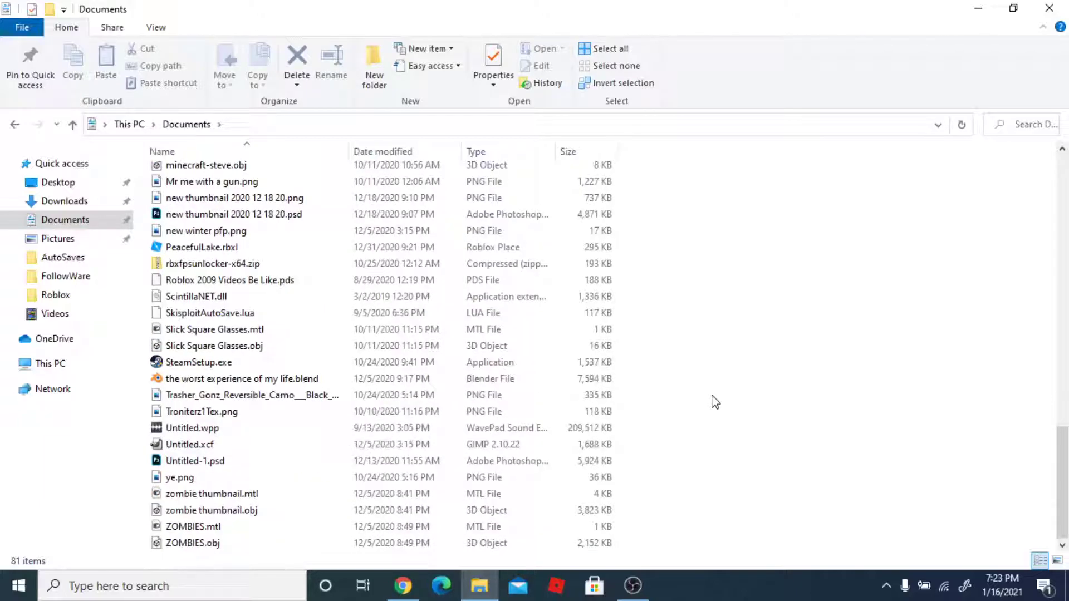
pyautogui.scroll(10, 585, 360)
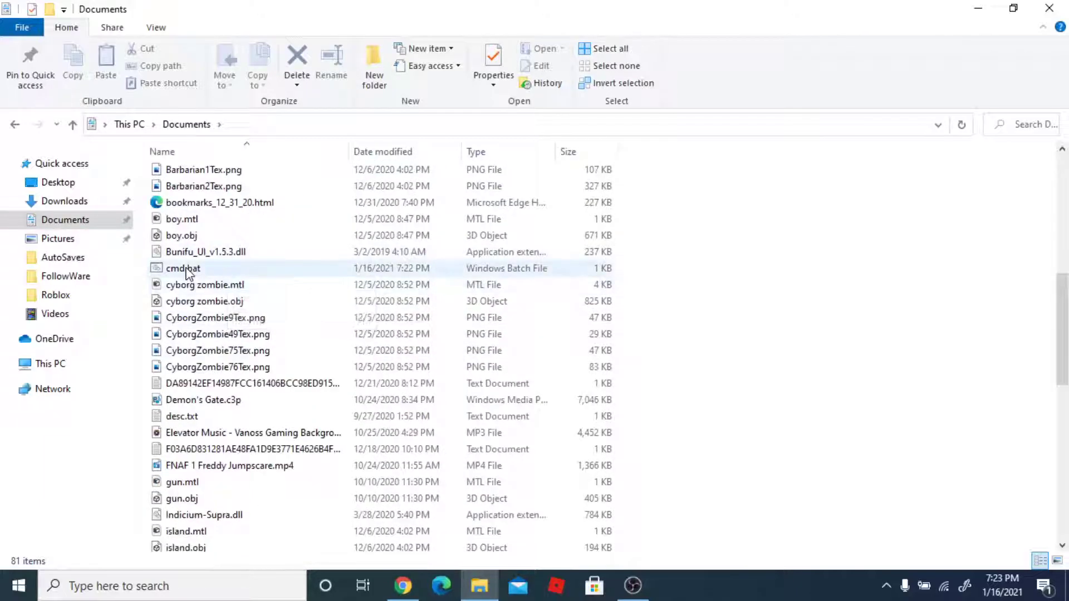
pyautogui.click(377, 268)
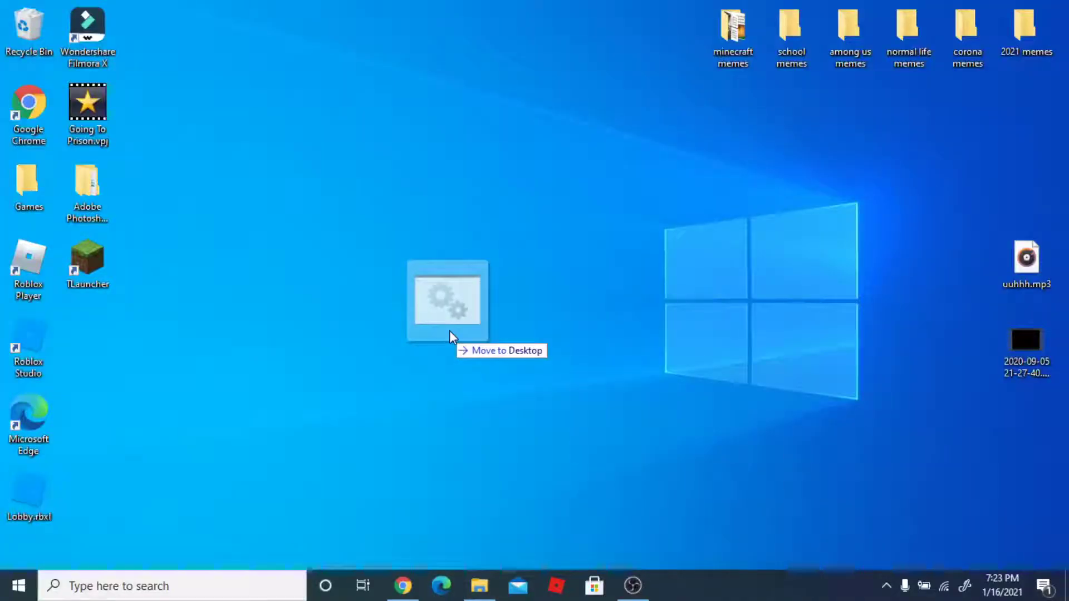
# Move cmd.bat onto the desktop and run it to get a Command Prompt
pyautogui.moveTo(1049, 555); pyautogui.dragTo(443, 263)
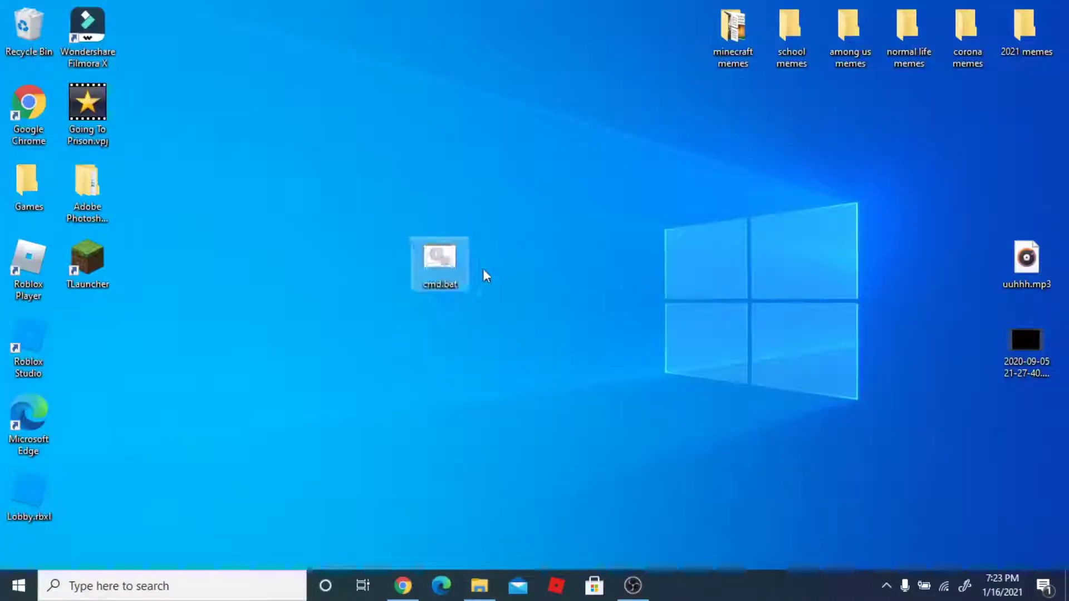
pyautogui.doubleClick(455, 257)
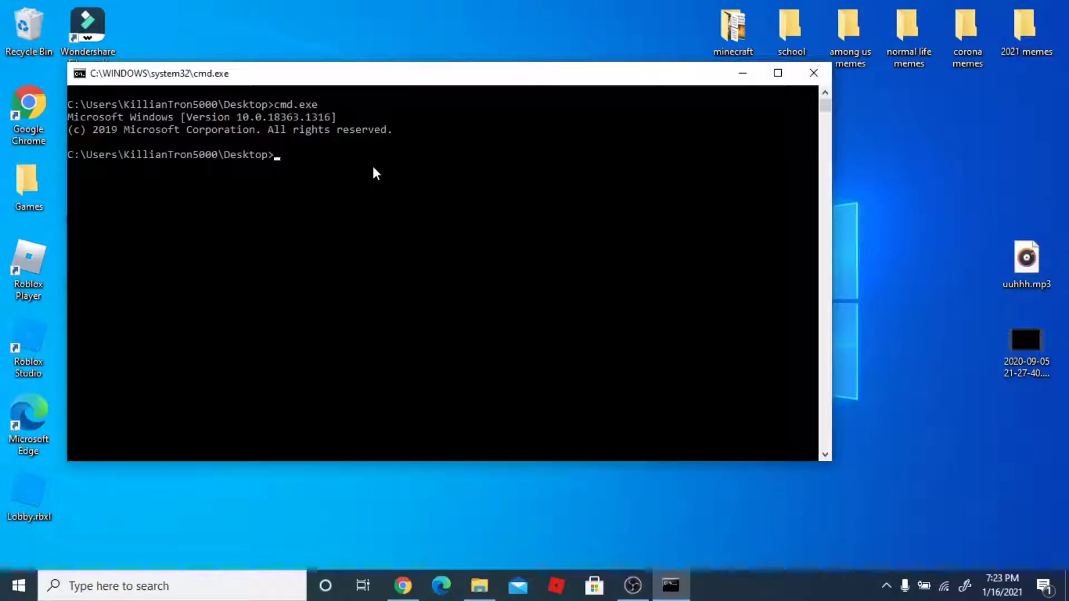
pyautogui.write('shutdo')
pyautogui.write('wn')
pyautogui.write(' -i')
# Run shutdown -i, reposition the dialog, and try Browse and Add without adding computers
pyautogui.press('Return')
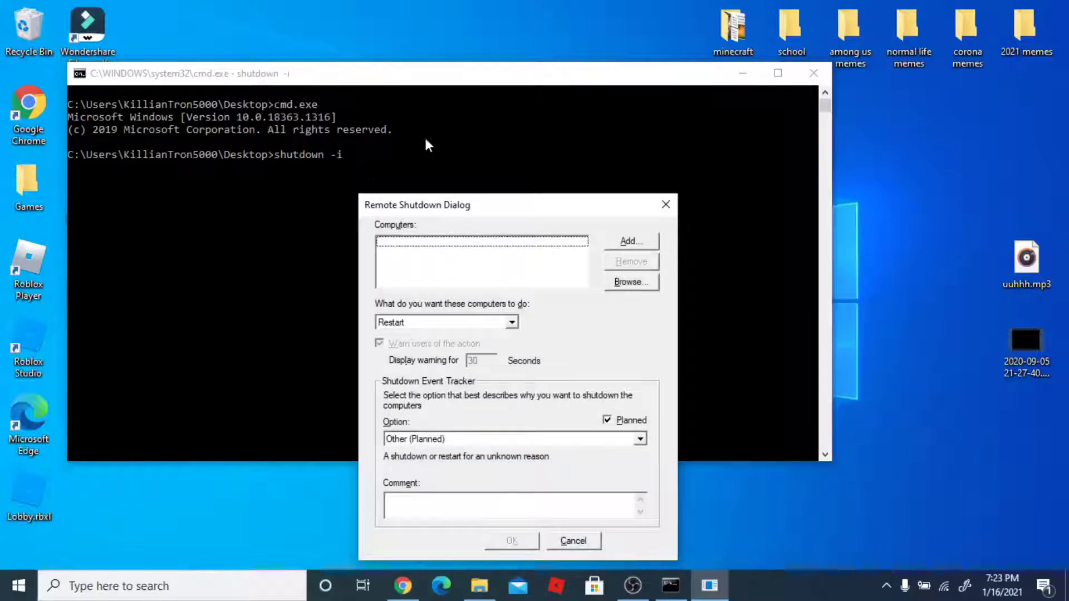
pyautogui.moveTo(517, 209); pyautogui.dragTo(566, 113)
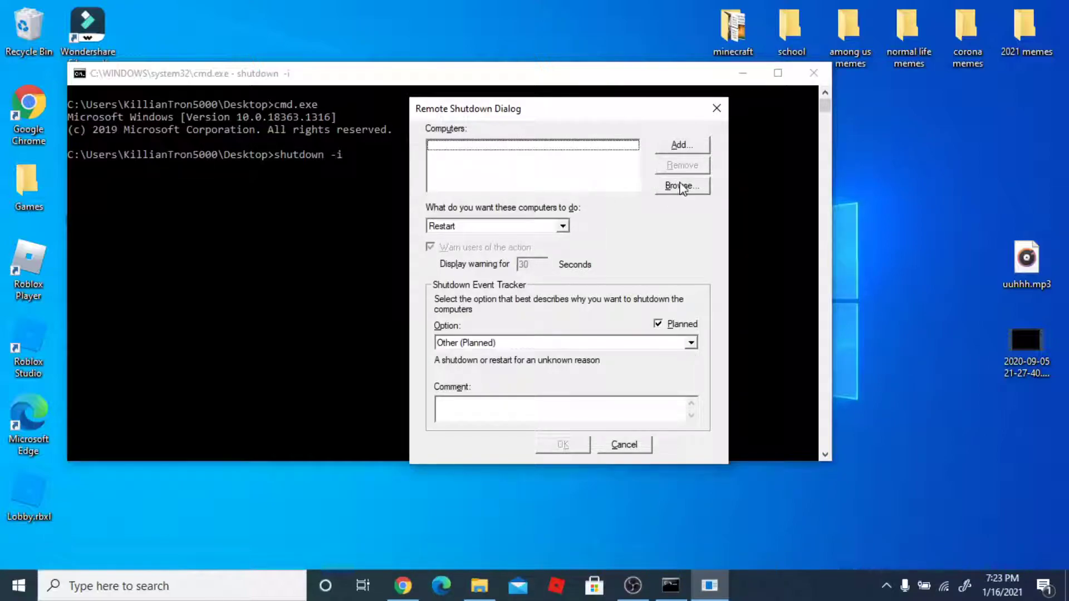
pyautogui.click(681, 187)
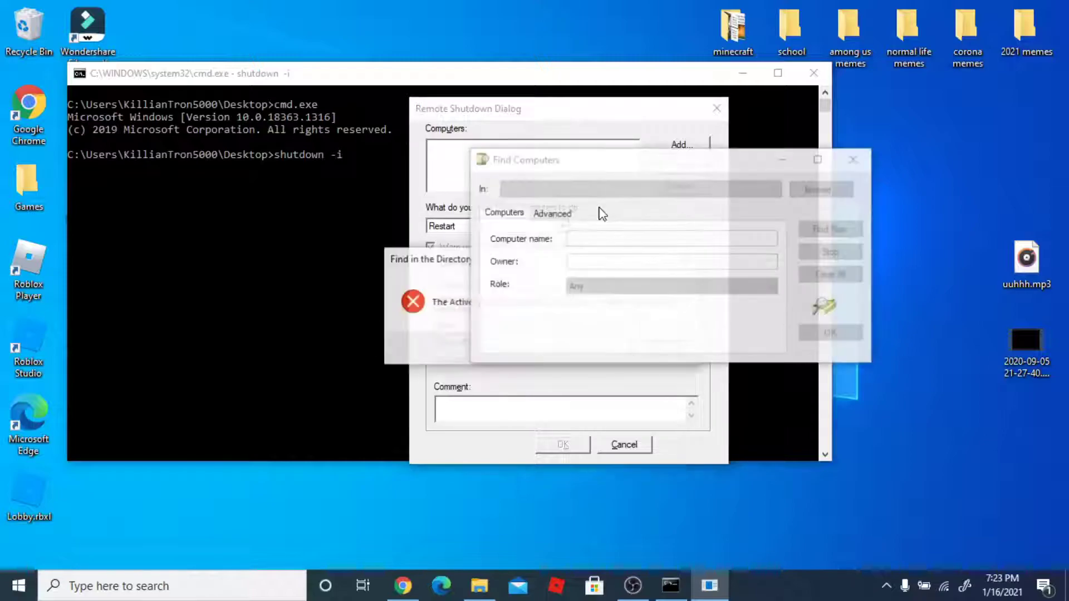
pyautogui.click(659, 350)
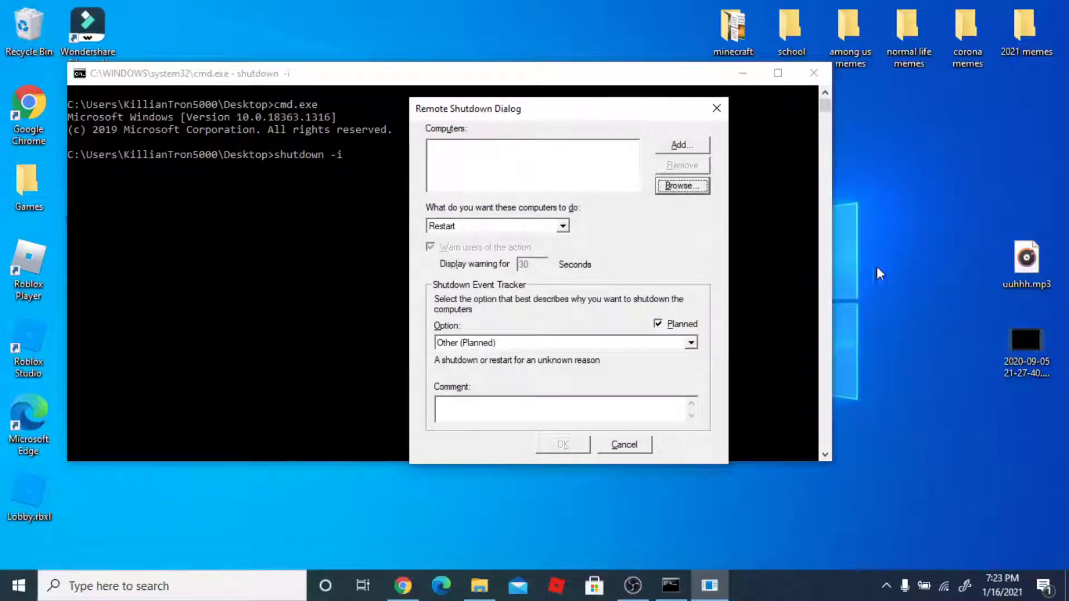
pyautogui.click(690, 147)
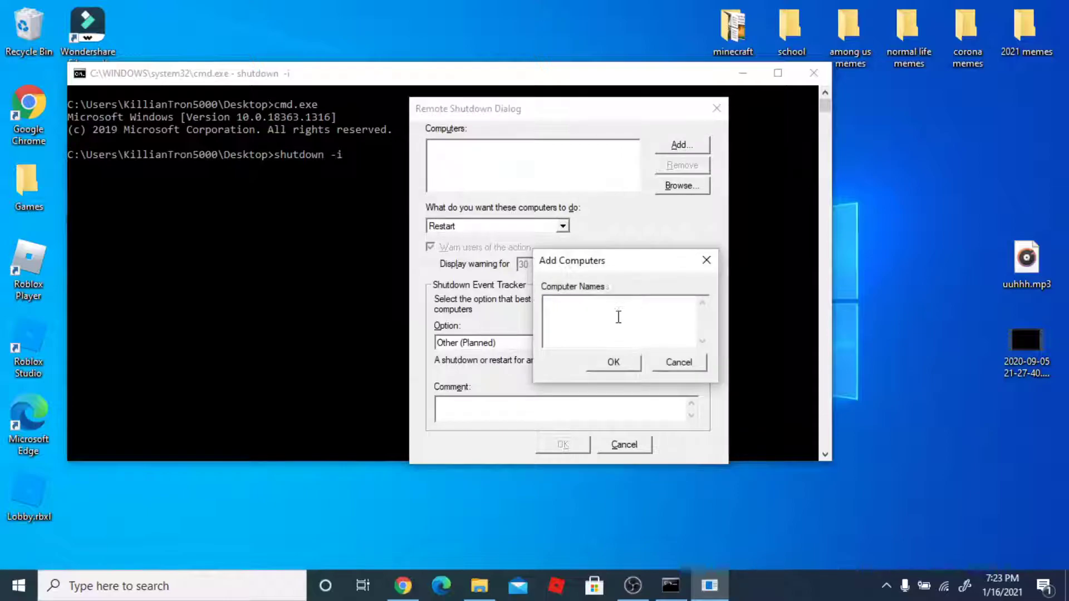
pyautogui.click(707, 260)
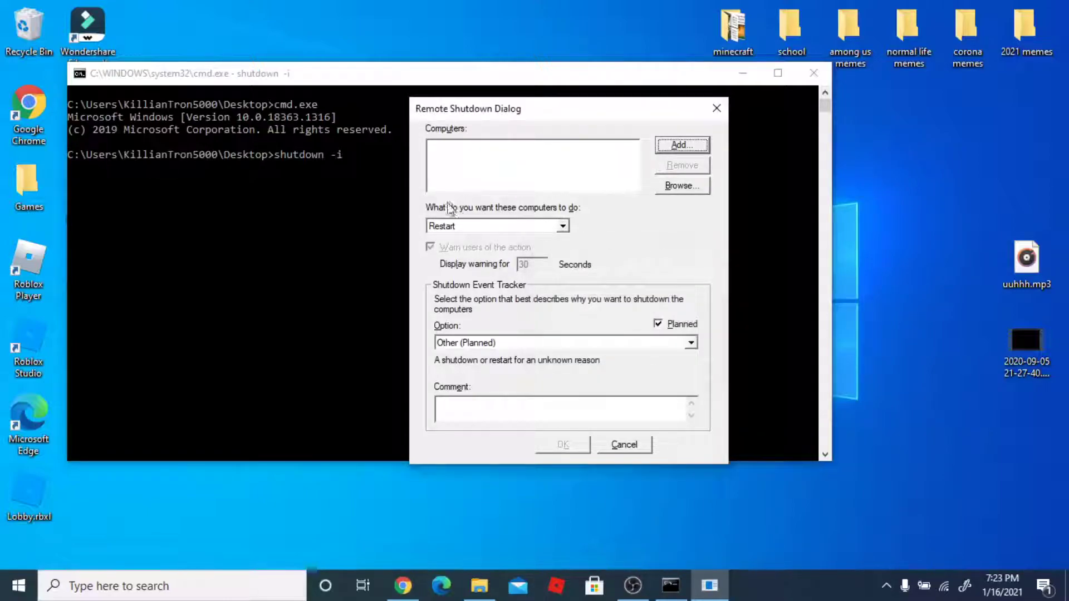
# Set the action to Shutdown and look through the shutdown reasons without choosing one
pyautogui.click(562, 228)
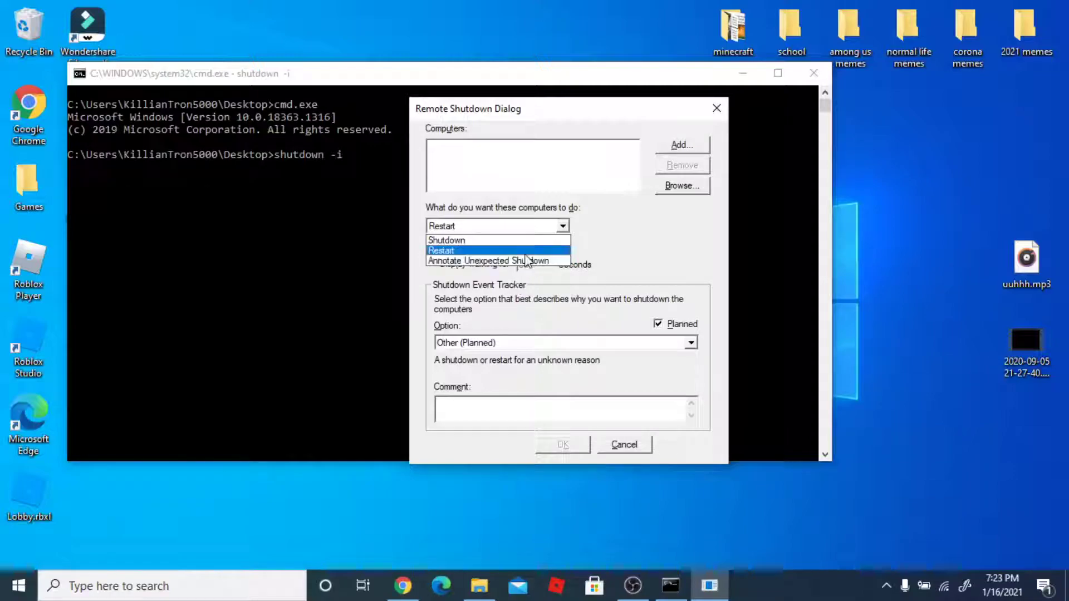
pyautogui.click(531, 291)
pyautogui.click(496, 227)
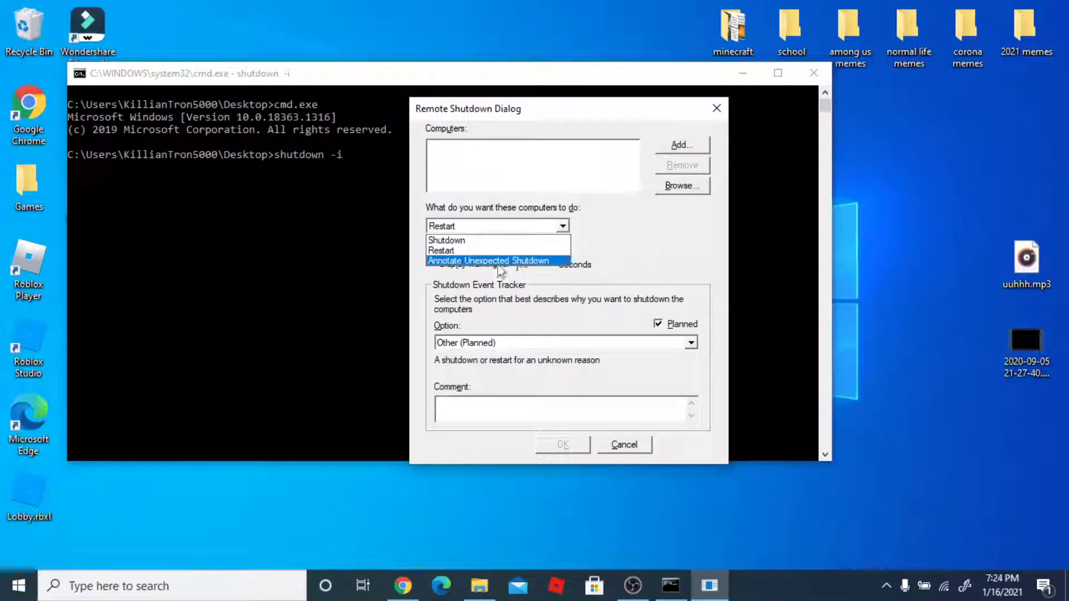
pyautogui.click(496, 240)
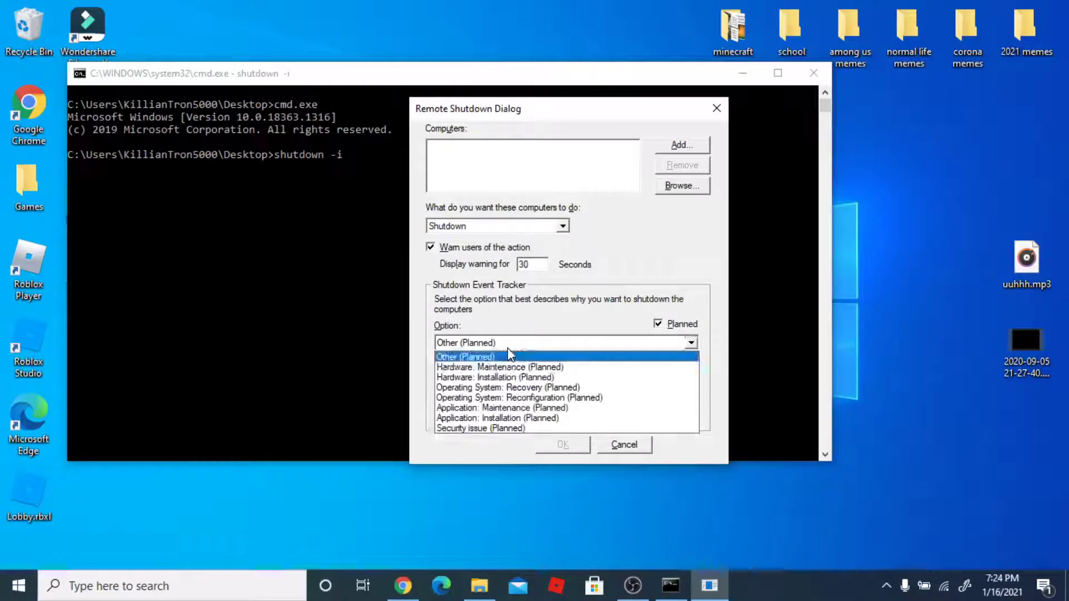
pyautogui.click(508, 345)
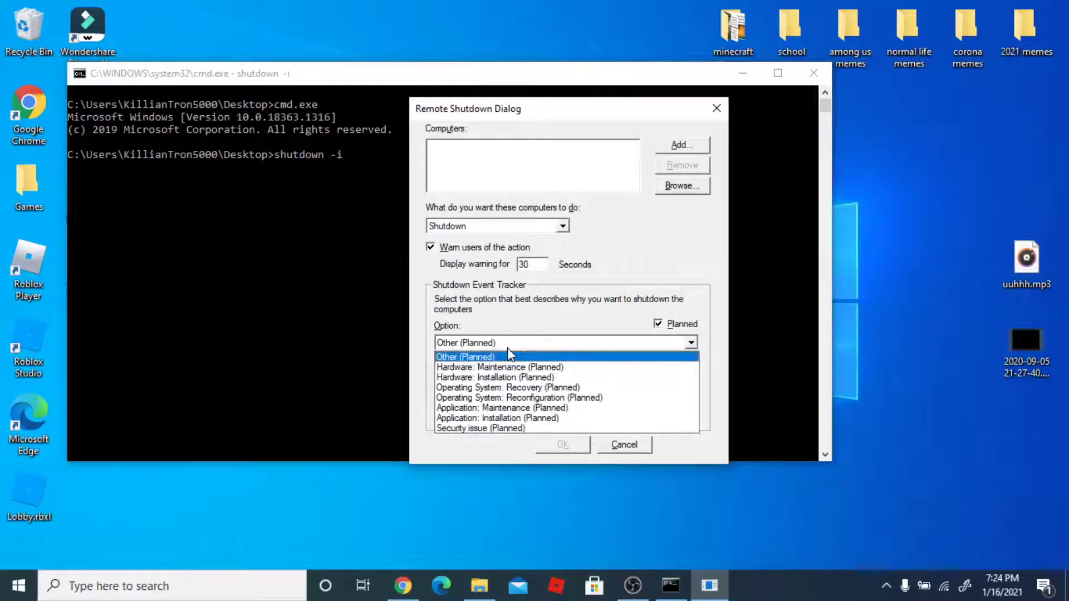
pyautogui.click(590, 344)
pyautogui.click(429, 251)
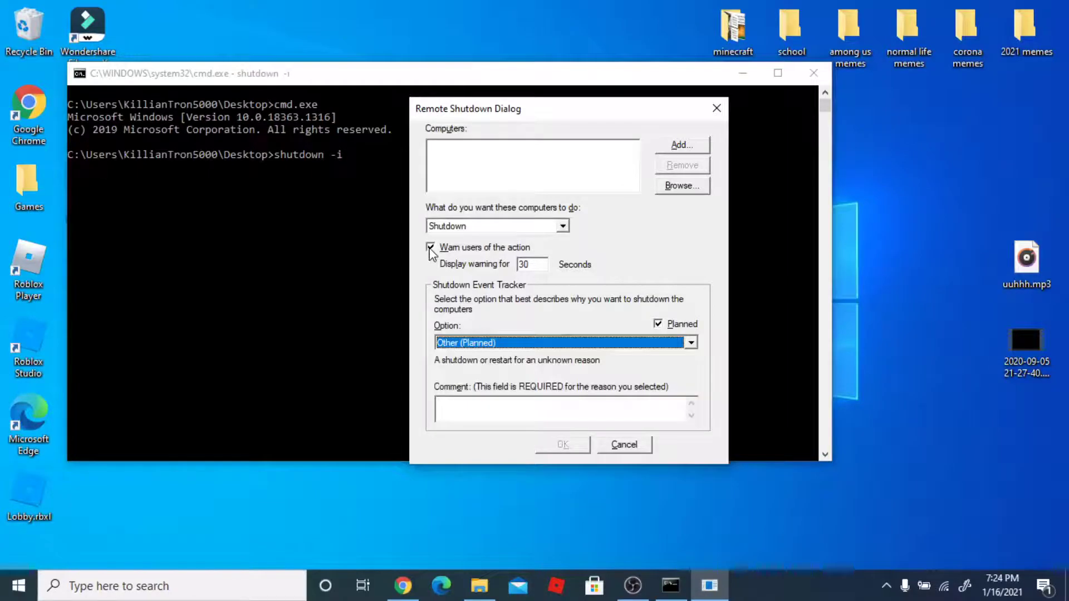
# Toggle Warn users several times, ending checked with its 30-second warning time
pyautogui.click(430, 249)
pyautogui.click(431, 249)
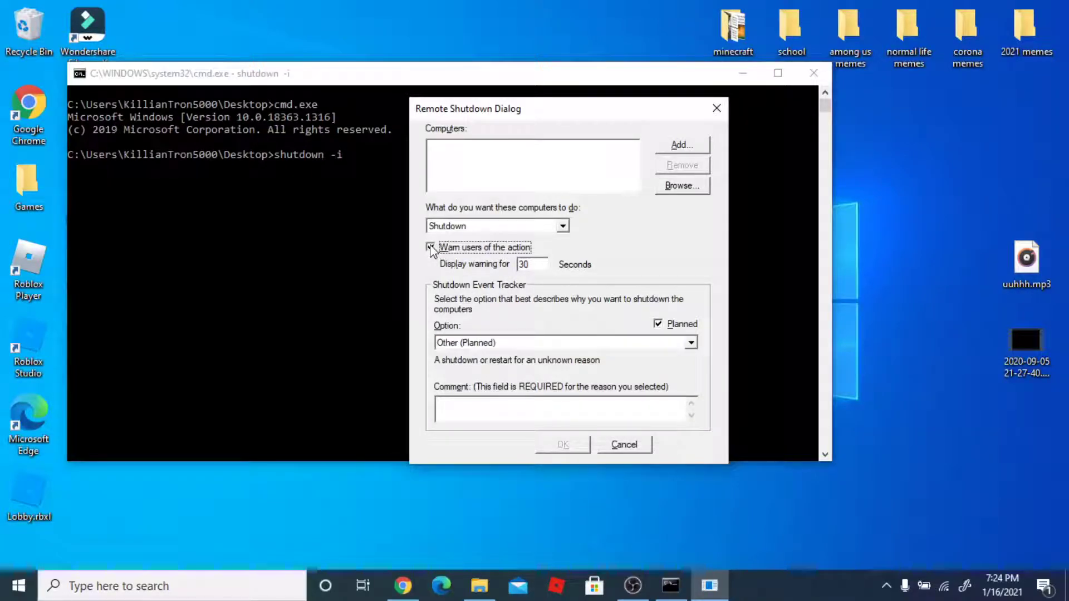
pyautogui.click(431, 250)
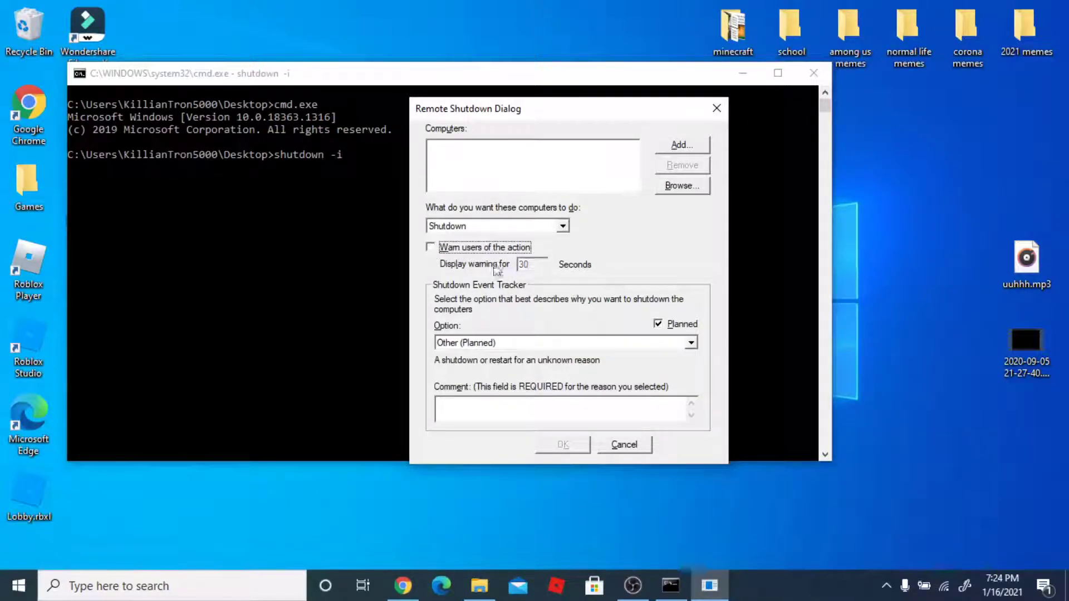
pyautogui.click(431, 249)
pyautogui.press('Tab')
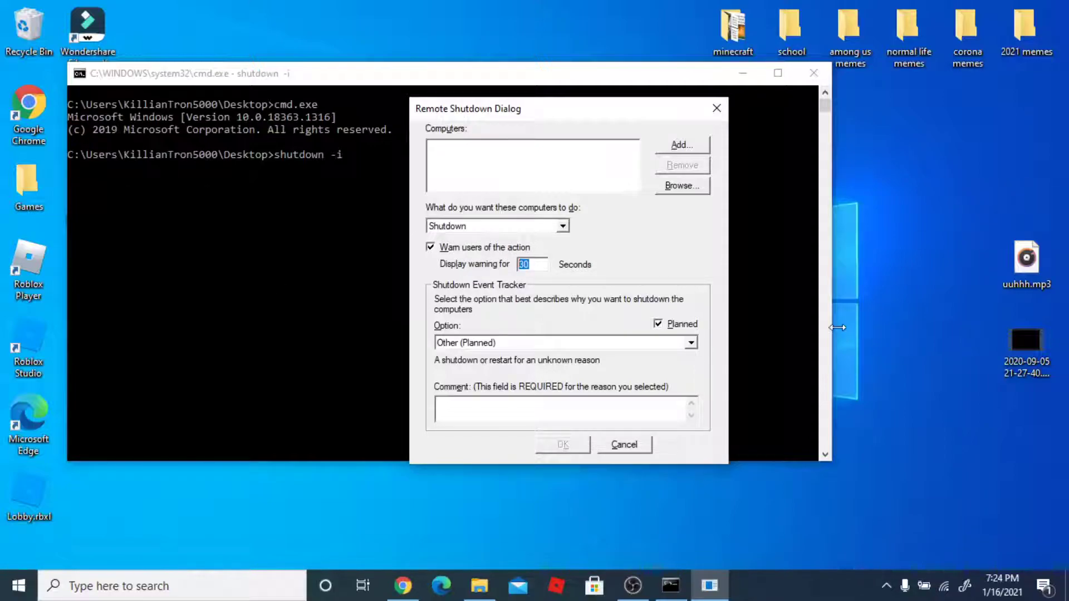
pyautogui.write('5')
pyautogui.click(434, 249)
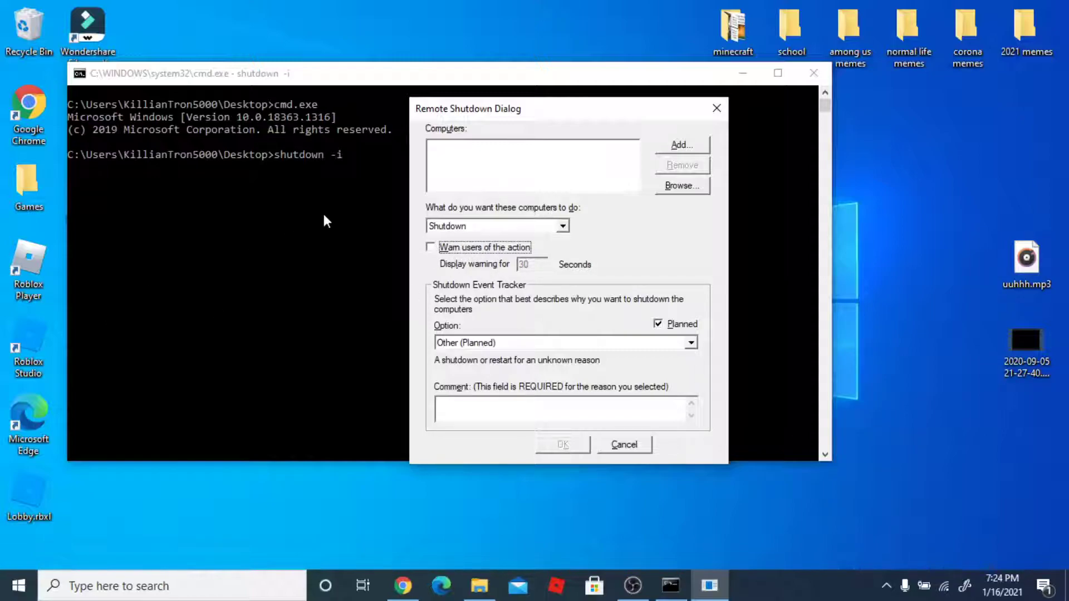
pyautogui.click(432, 247)
# Choose Security issue (Planned) as the shutdown reason and click into the Comment box
pyautogui.click(481, 344)
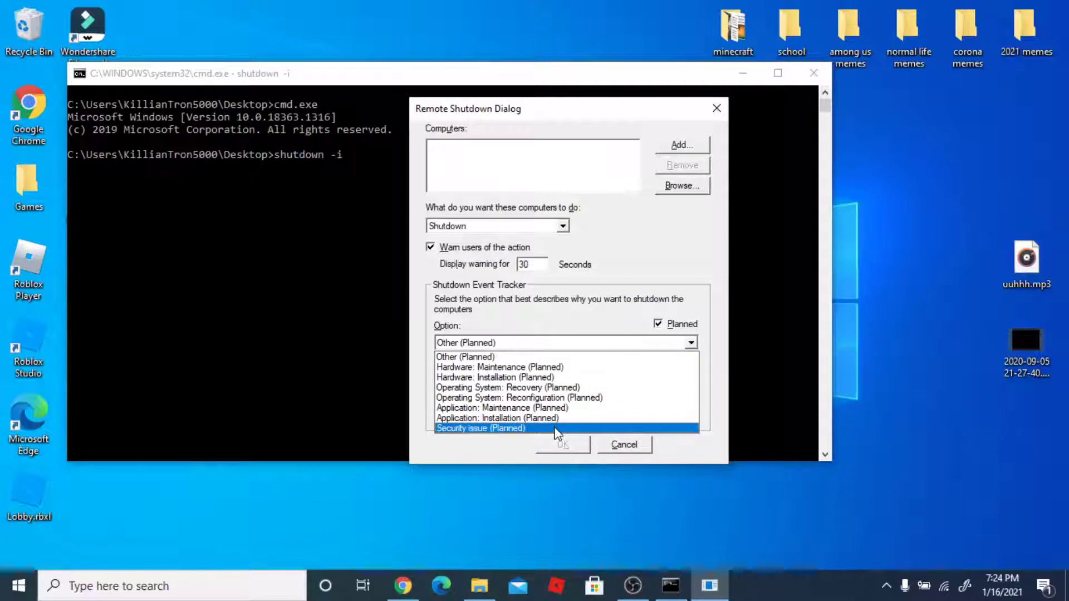
pyautogui.click(509, 430)
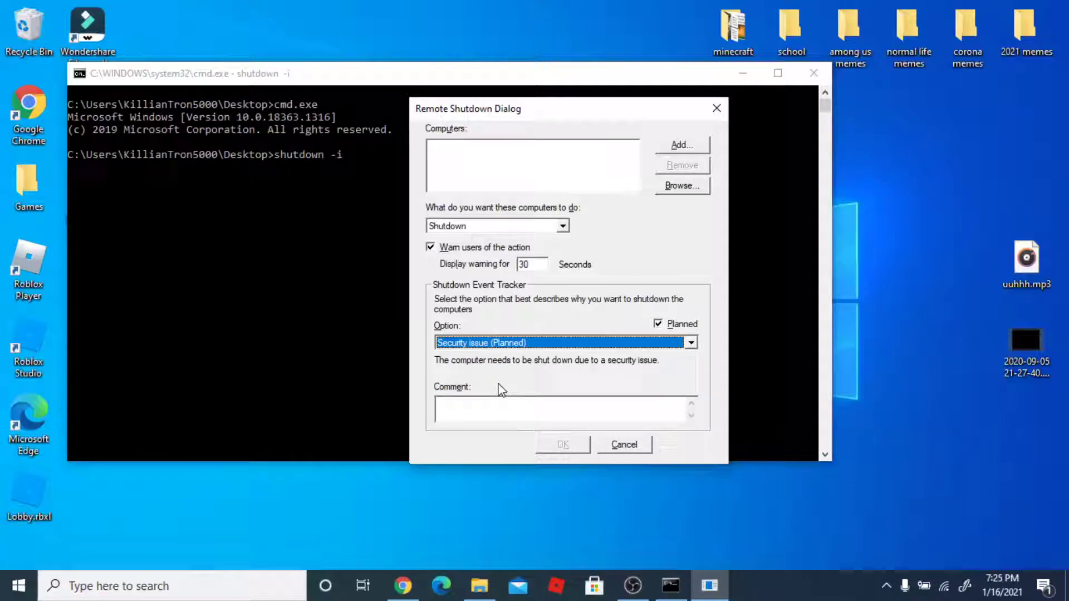
pyautogui.click(499, 401)
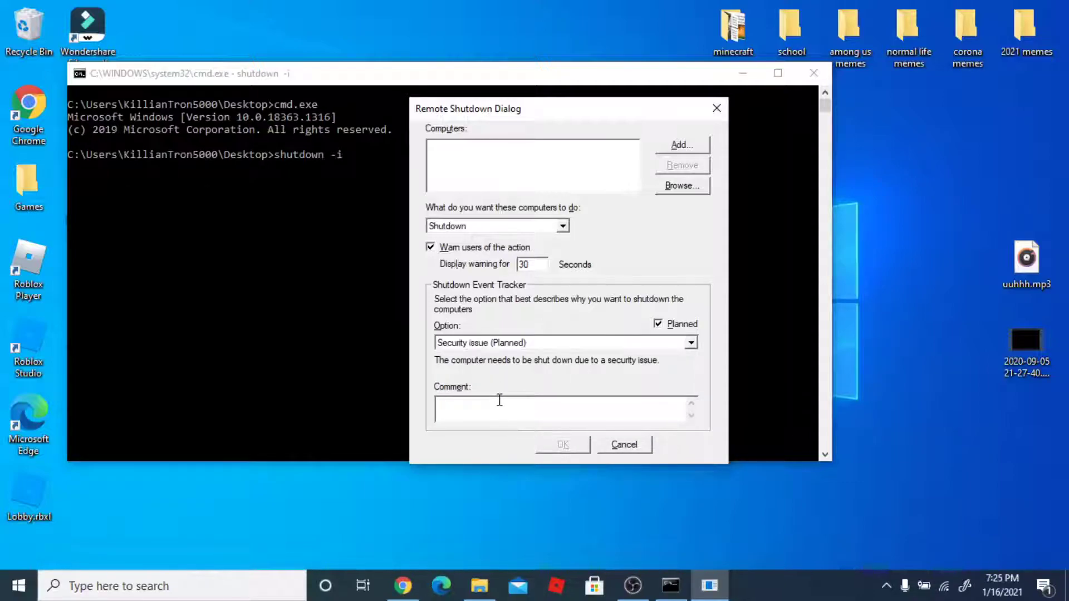
# Type the hoax comment starting 'THE SCHOOL NETWORK HAS BEEN', fixing typos like NETWORD
pyautogui.click(502, 401)
pyautogui.moveTo(673, 104)
pyautogui.mouseDown()
pyautogui.moveTo(707, 137)
pyautogui.moveTo(626, 105)
pyautogui.moveTo(679, 153)
pyautogui.moveTo(724, 54)
pyautogui.moveTo(737, 104)
pyautogui.mouseUp()
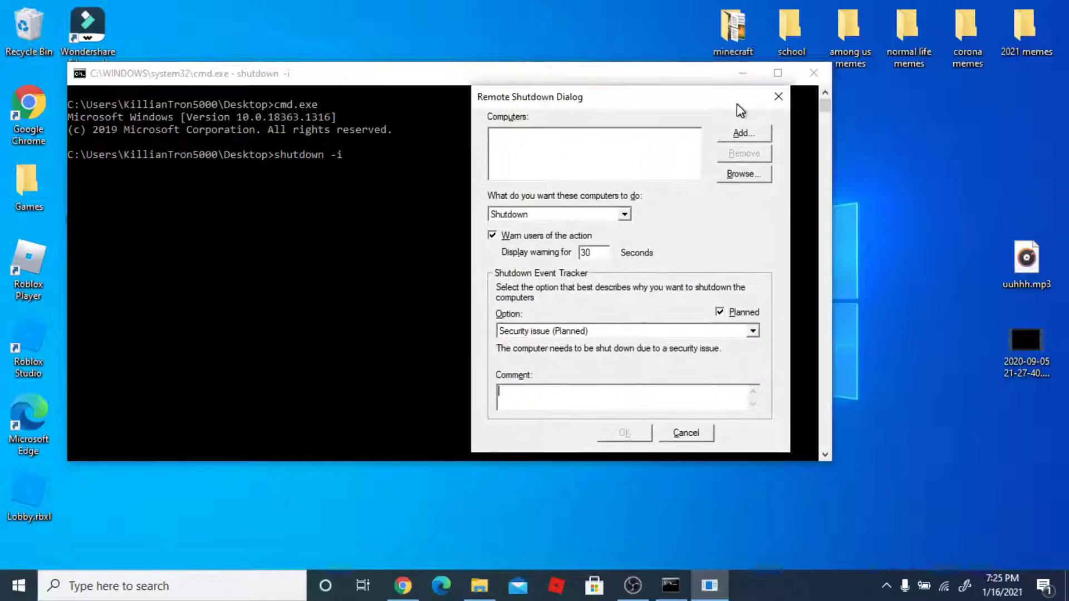
pyautogui.click(630, 393)
pyautogui.write('THIS')
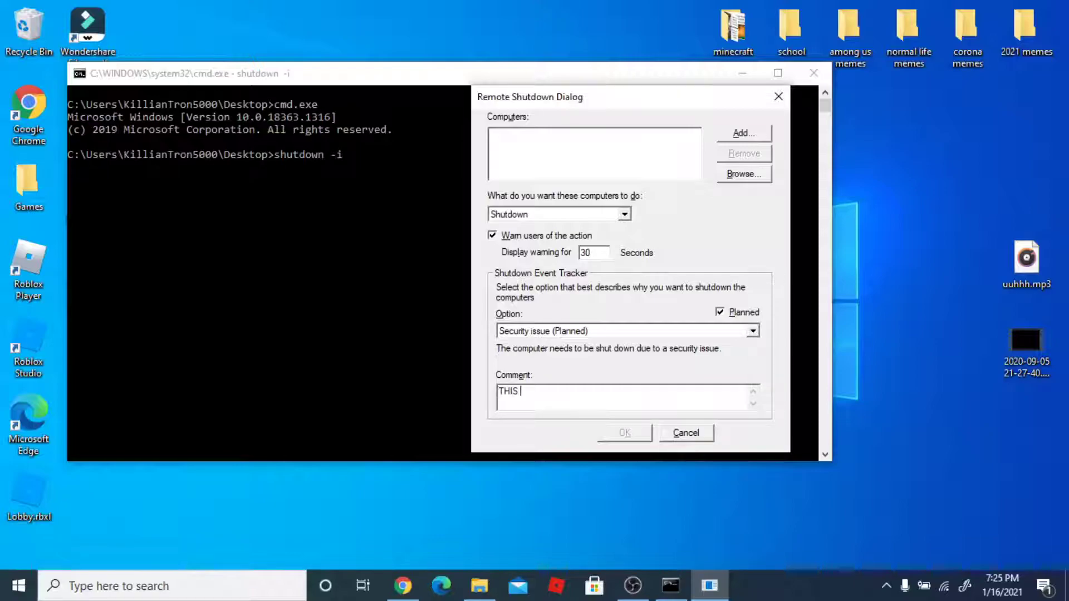
pyautogui.press('BackSpace')
pyautogui.press('BackSpace')
pyautogui.press('BackSpace')
pyautogui.write('E S')
pyautogui.write('CHOOL NET')
pyautogui.write('WOR')
pyautogui.press('BackSpace')
pyautogui.write('K')
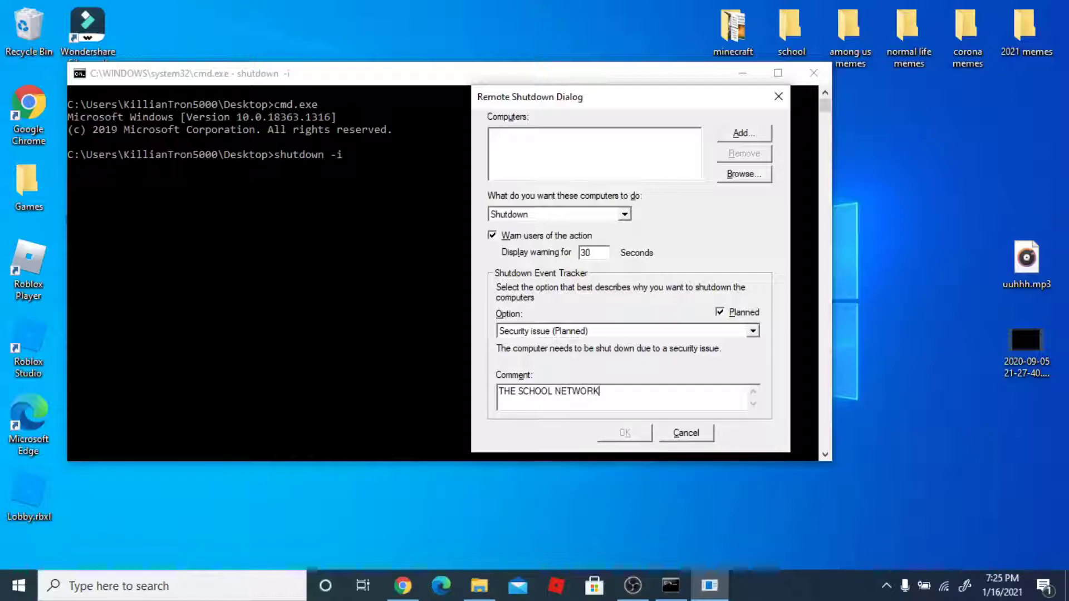
pyautogui.write(' HAS BEEN')
pyautogui.write(' HACKED BY')
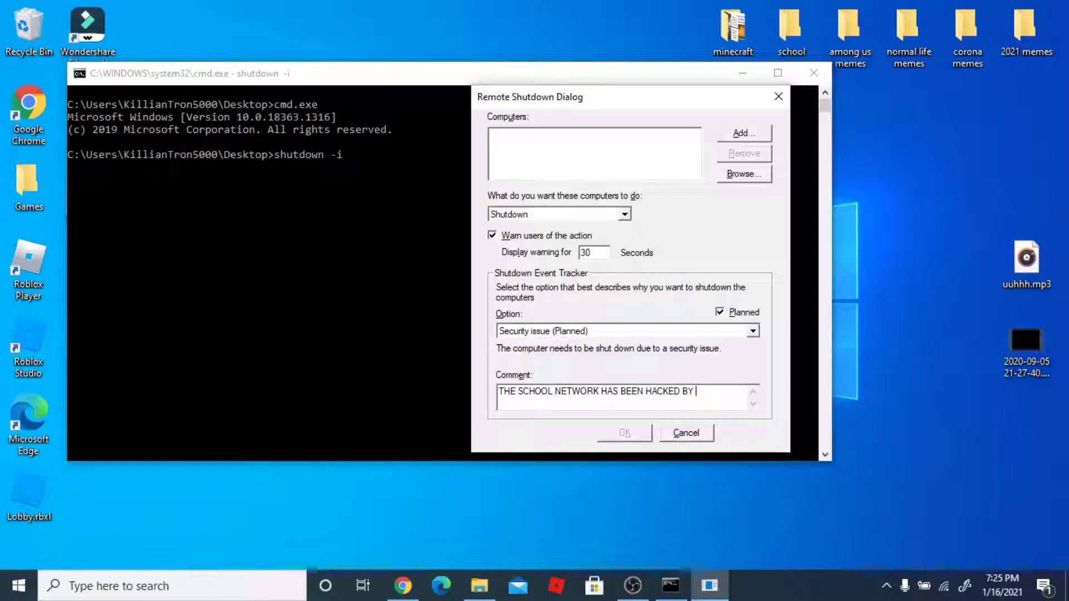
pyautogui.write(' HACK')
pyautogui.write('ER TRAI')
pyautogui.write('ND')
pyautogui.write('NED')
pyautogui.write('BY THE ')
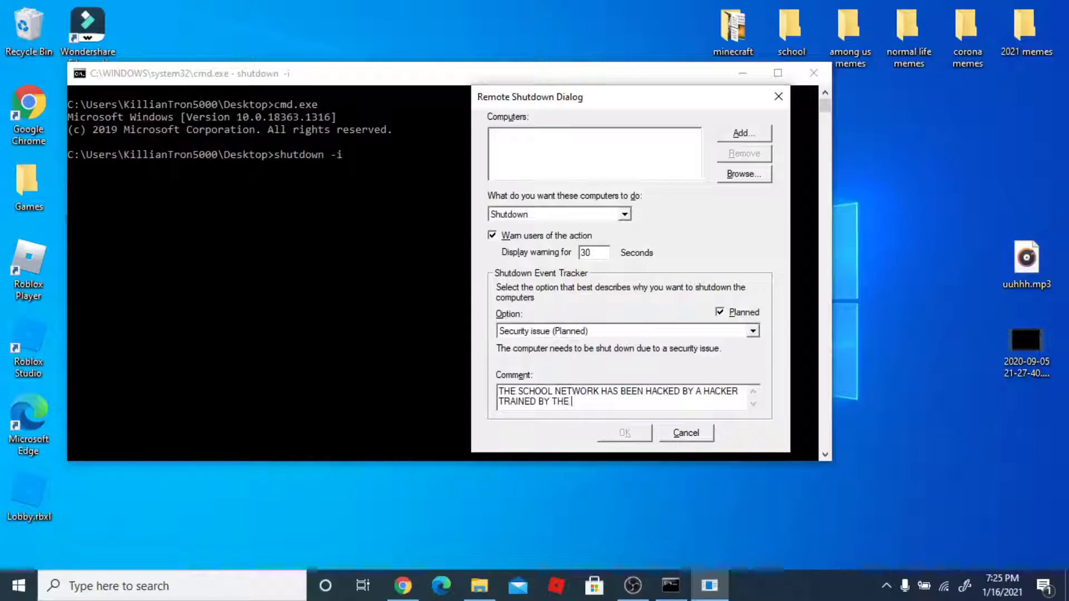
pyautogui.write('CIA.')
pyautogui.write(' PLEASE')
pyautogui.write(' EVAC')
pyautogui.write('UATE IM')
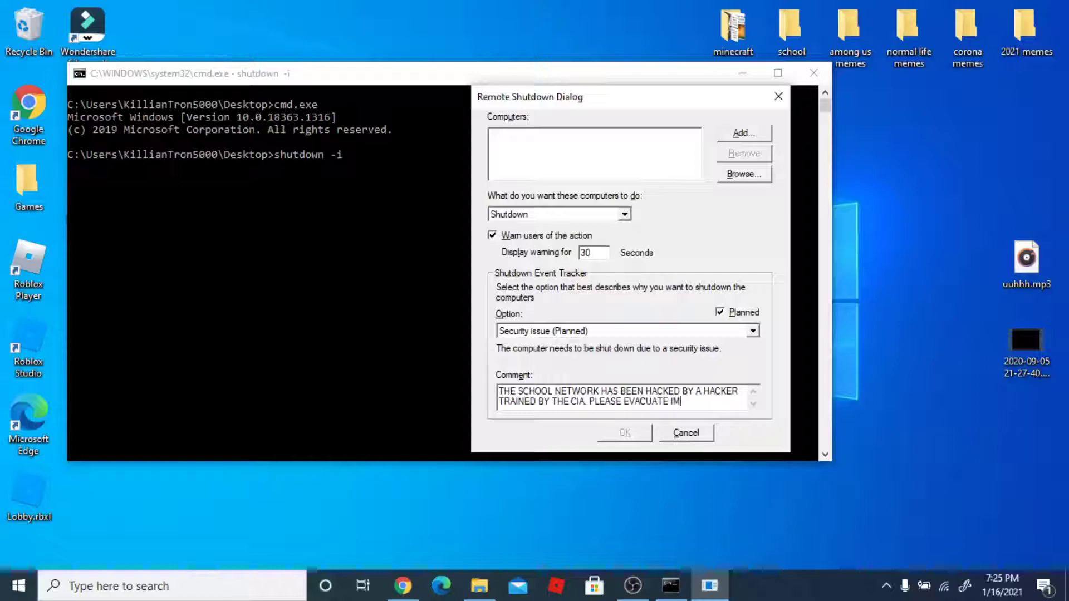
pyautogui.write('EDIA')
pyautogui.write('TLY')
pyautogui.write('.')
# Reposition the Remote Shutdown Dialog, then close it without shutting down
pyautogui.moveTo(757, 97); pyautogui.dragTo(798, 126)
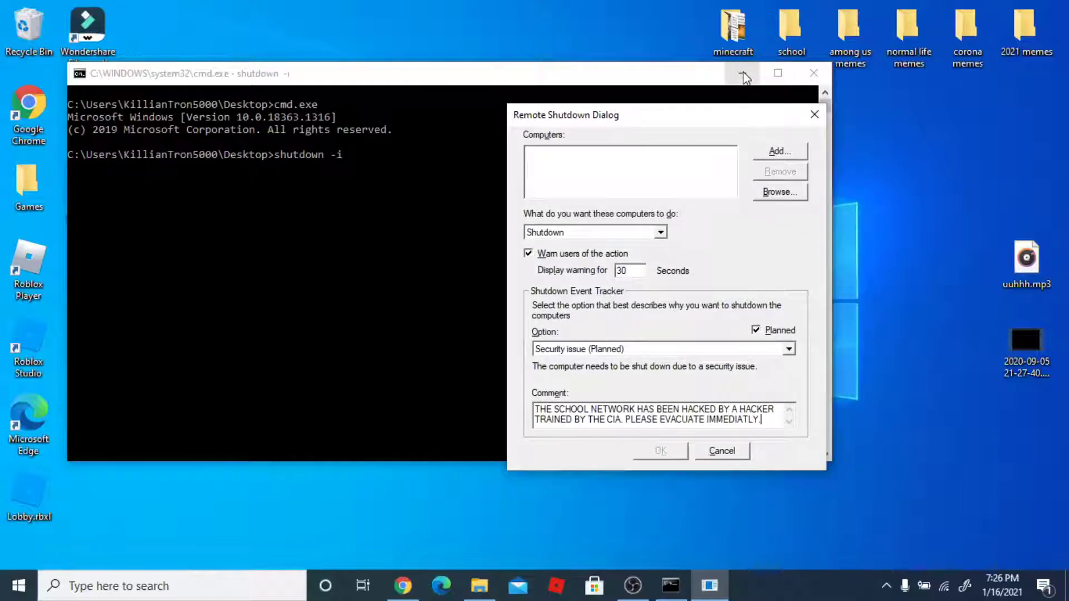
pyautogui.moveTo(773, 124)
pyautogui.mouseDown()
pyautogui.moveTo(681, 101)
pyautogui.moveTo(684, 91)
pyautogui.mouseUp()
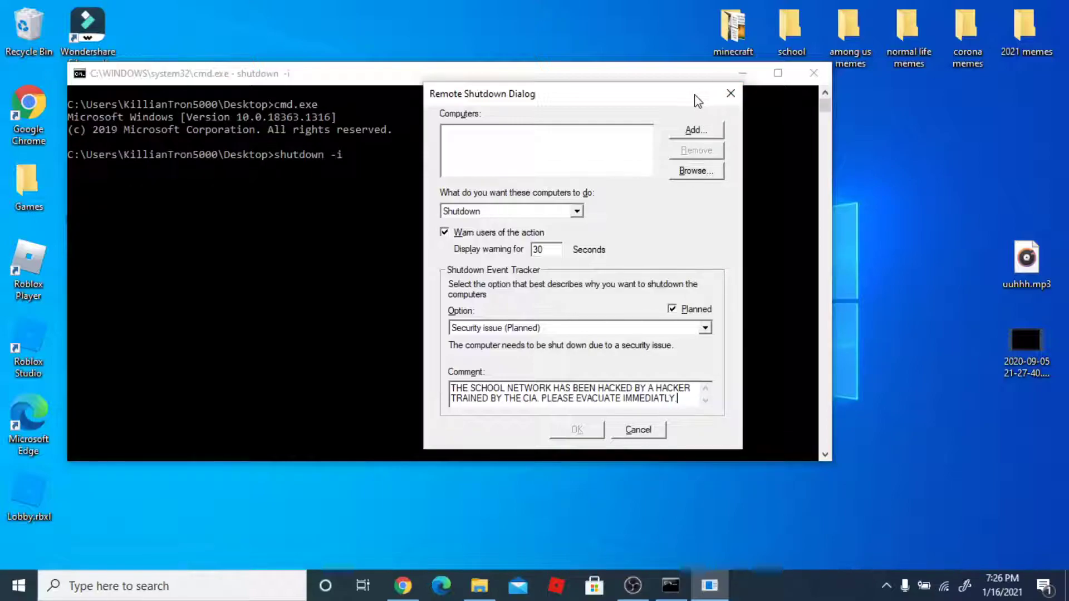
pyautogui.click(730, 95)
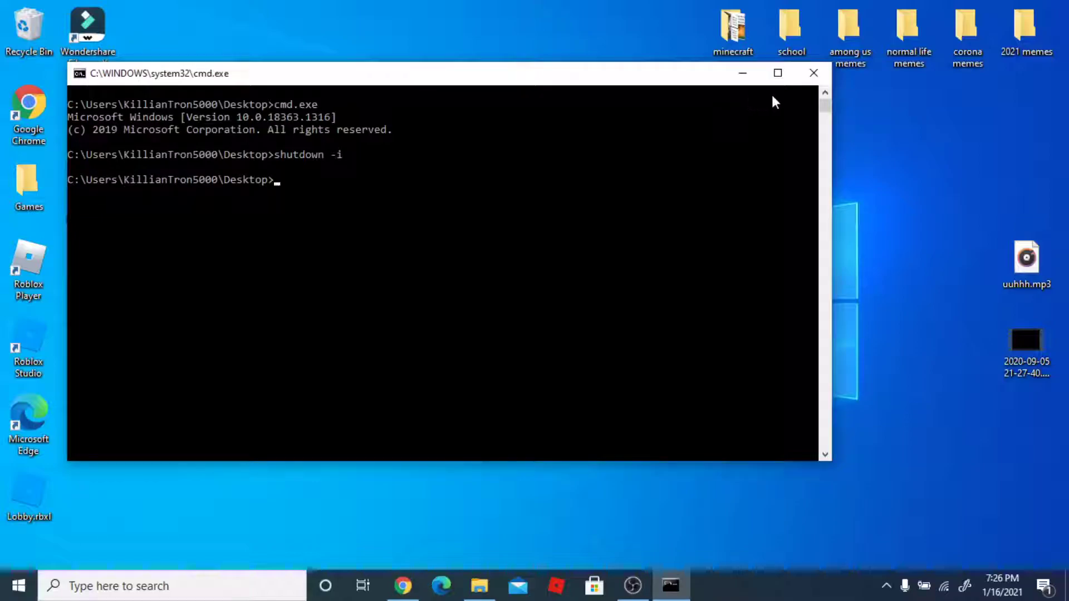
# Close the Command Prompt and drag cmd.bat from the desktop into the Recycle Bin
pyautogui.click(814, 74)
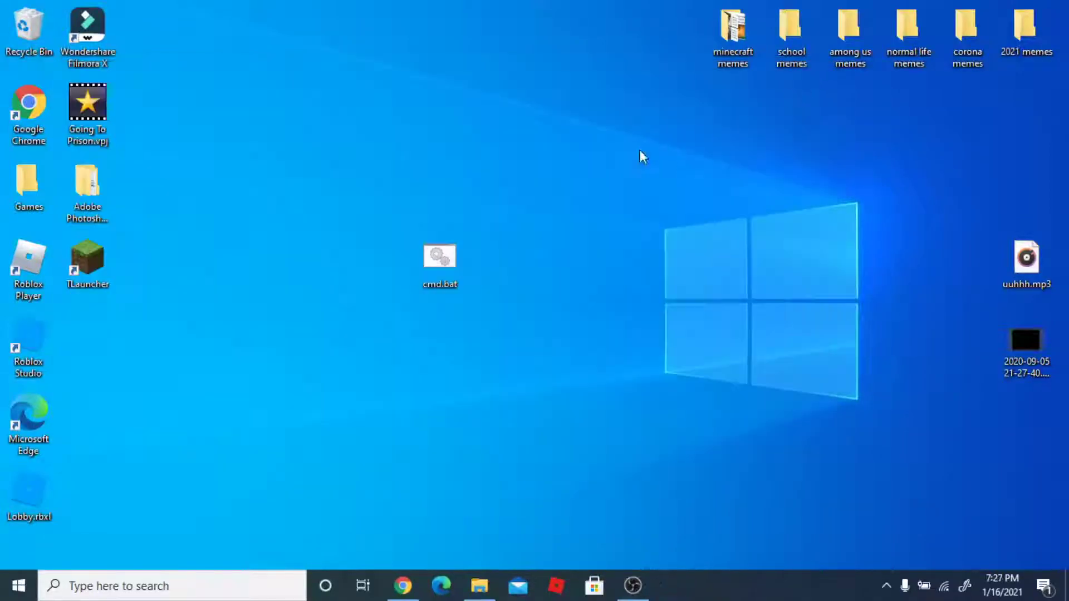
pyautogui.moveTo(335, 199); pyautogui.dragTo(544, 341)
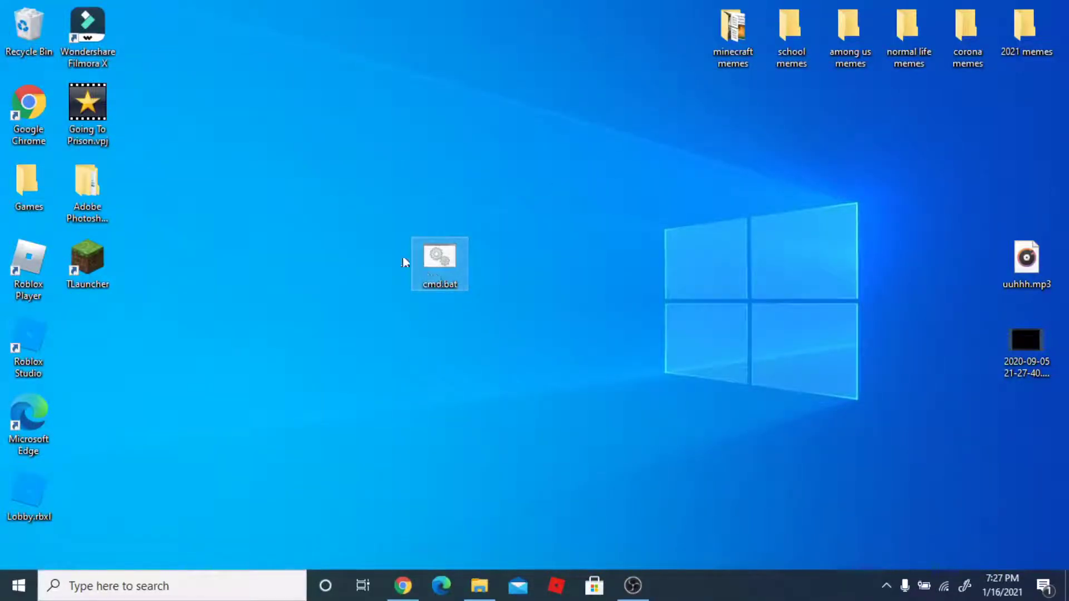
pyautogui.moveTo(434, 267); pyautogui.dragTo(22, 31)
pyautogui.moveTo(429, 255); pyautogui.dragTo(500, 347)
pyautogui.moveTo(423, 229); pyautogui.dragTo(551, 296)
pyautogui.moveTo(825, 401); pyautogui.dragTo(1056, 251)
pyautogui.moveTo(623, 205); pyautogui.dragTo(861, 300)
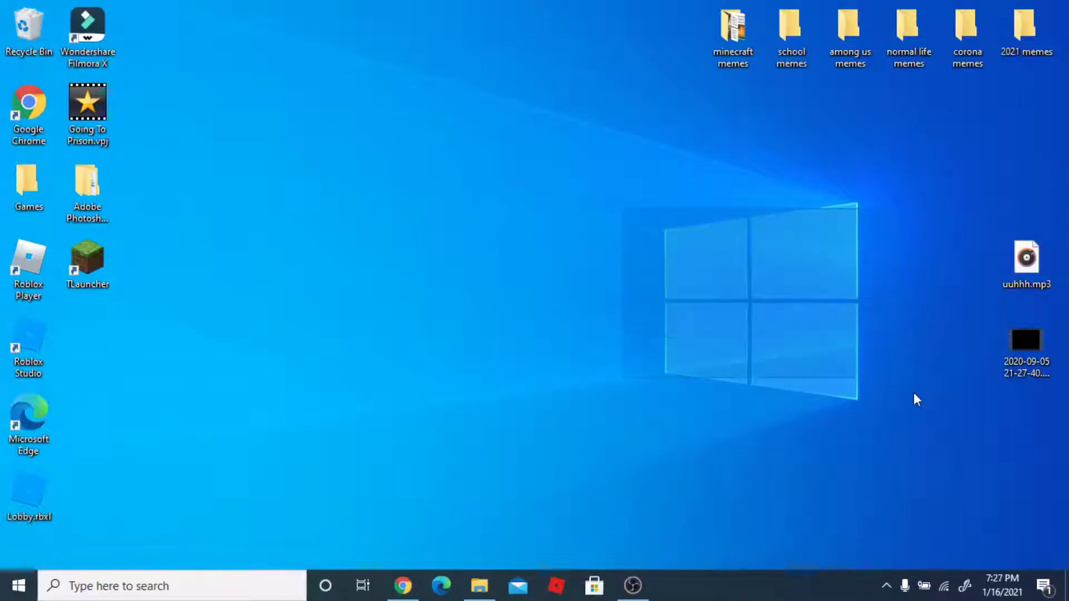
pyautogui.moveTo(860, 203)
pyautogui.mouseDown()
pyautogui.moveTo(607, 216)
pyautogui.moveTo(656, 409)
pyautogui.mouseUp()
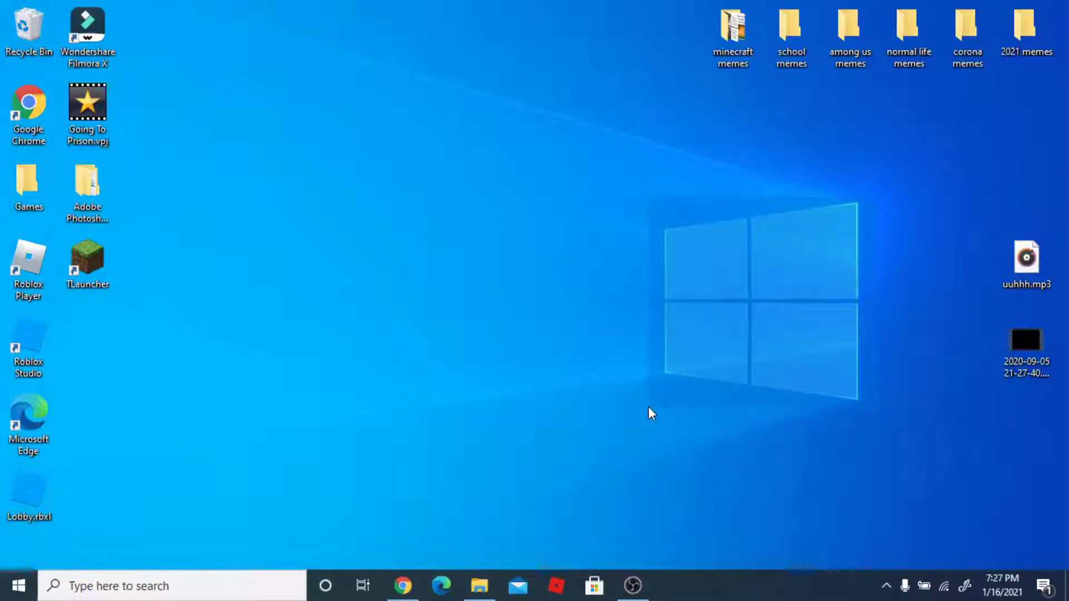